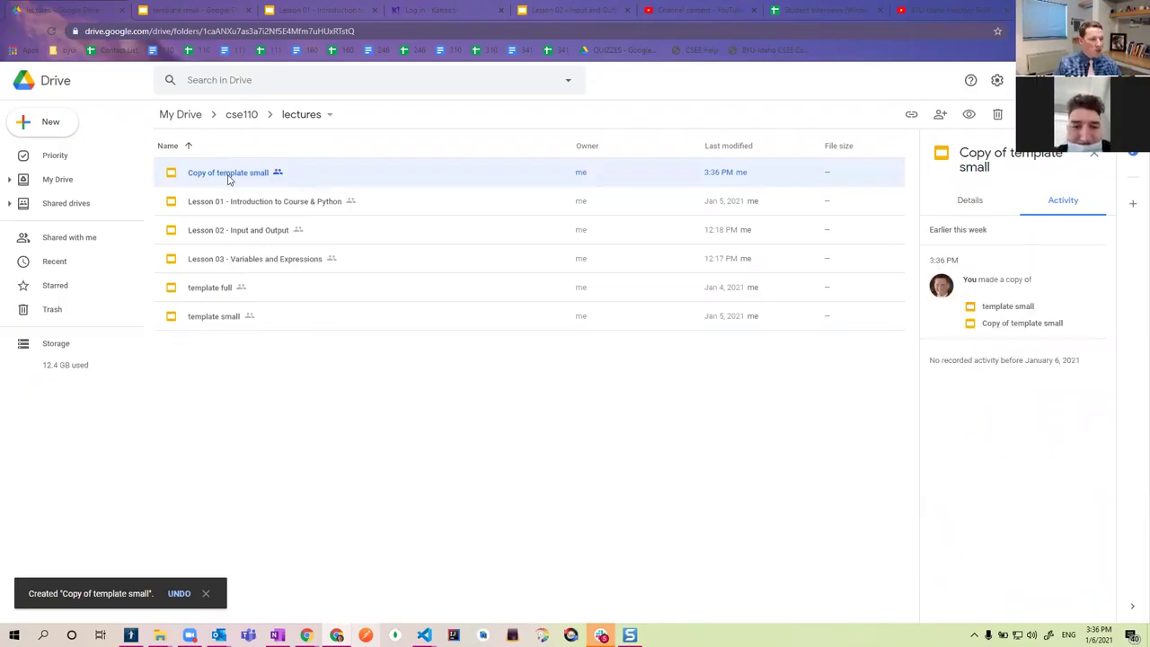
Step: Open the copy of the small template from the lectures folder and rename the presentation as "lesson 4 -"
double_click(229, 175)
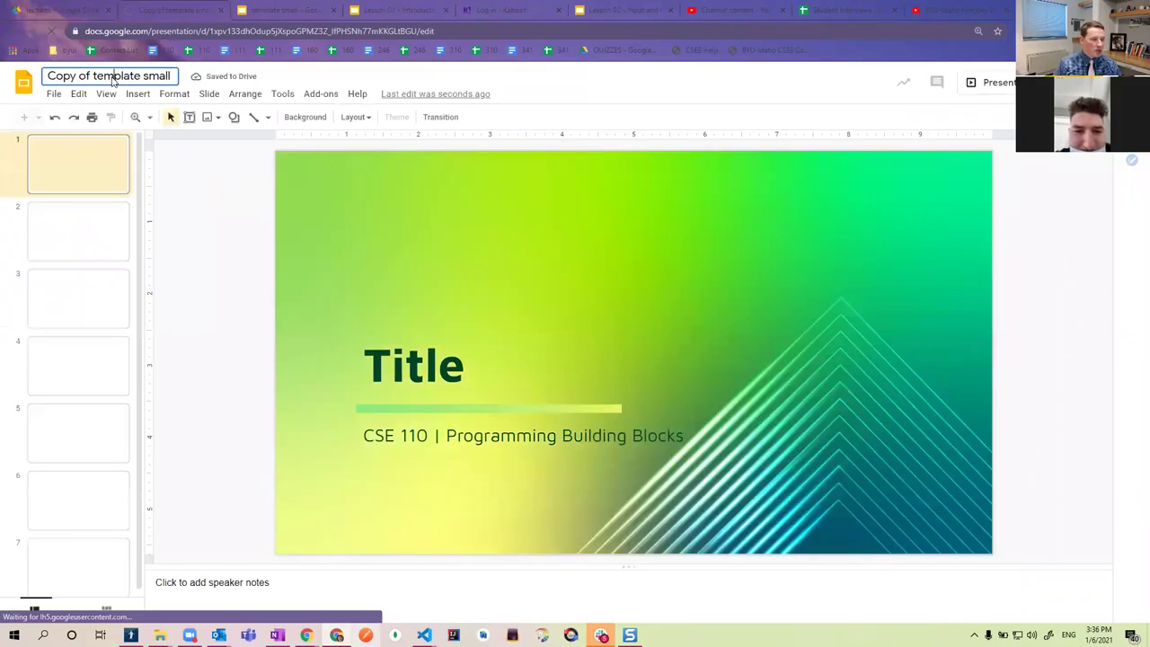
type("lesson ")
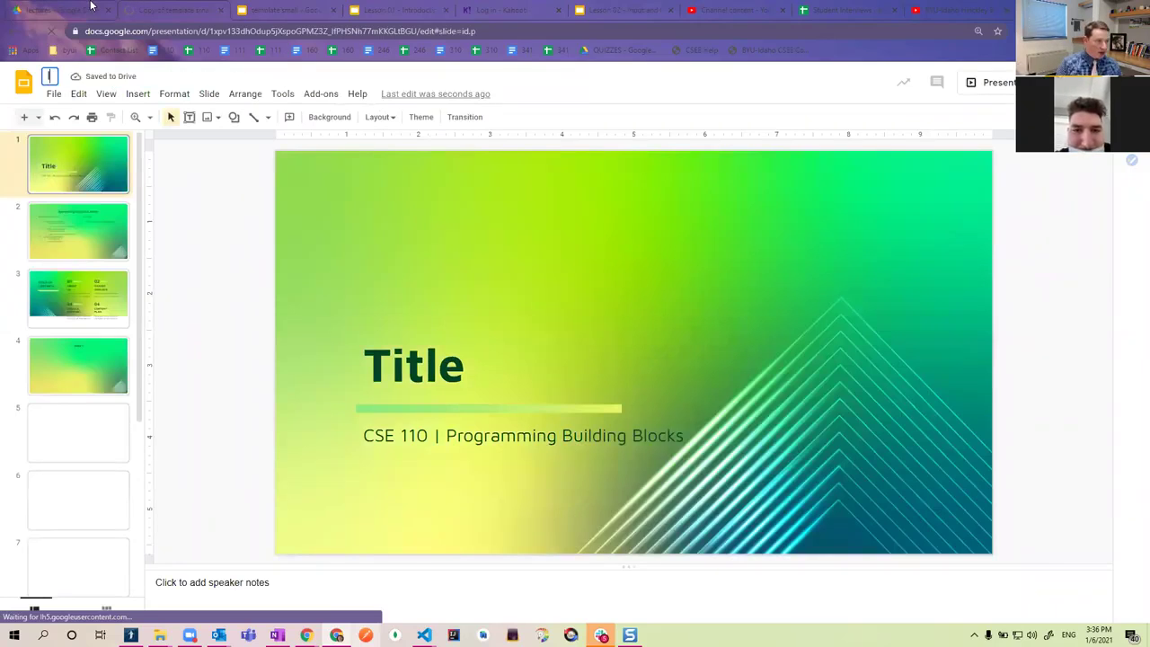
type("5")
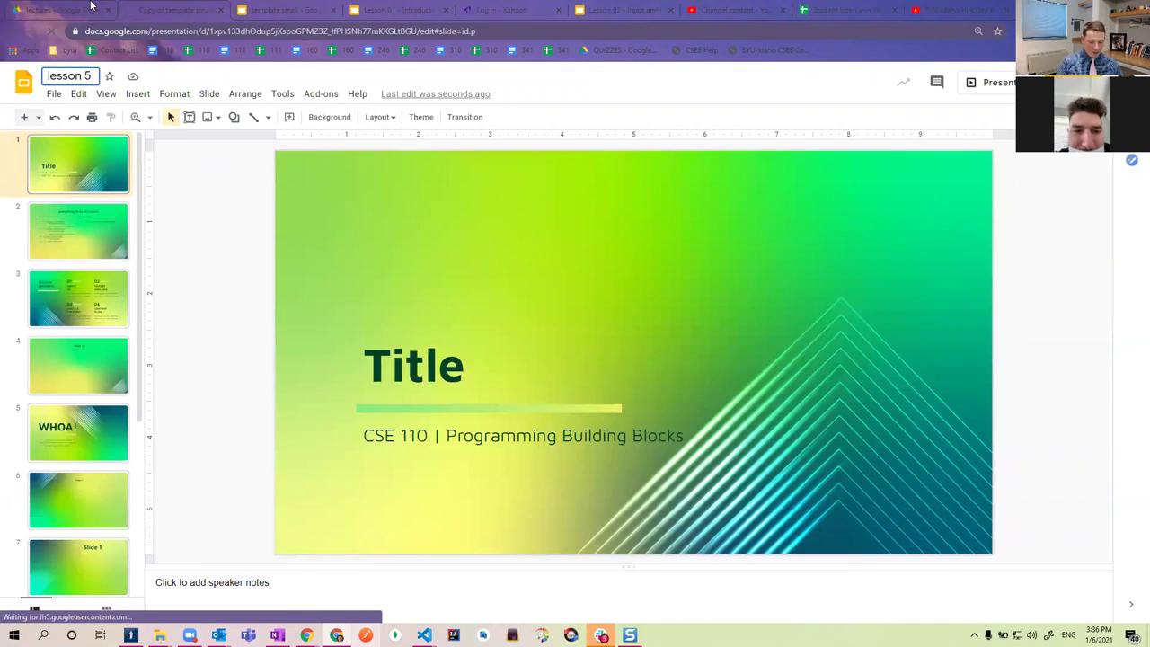
key("BackSpace")
type("4 -")
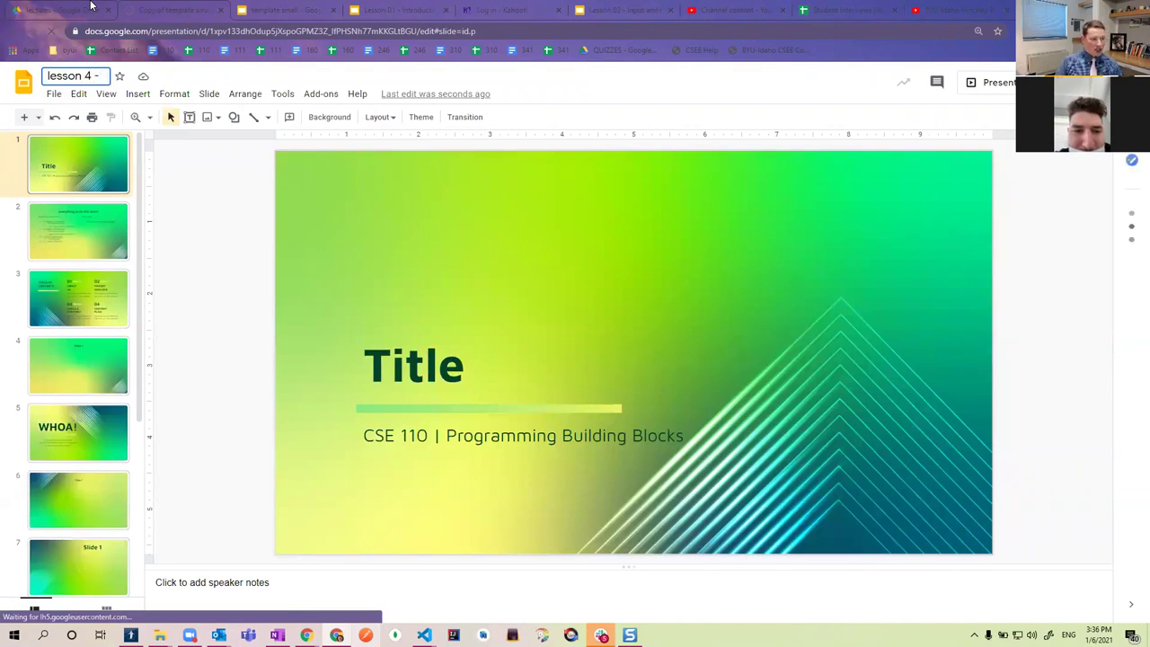
Step: Look through the template's slides, including the table of contents, the Slide 1 layouts, and the WHOA!, Activity and Questions slides
scroll(38, 266, "down", 3)
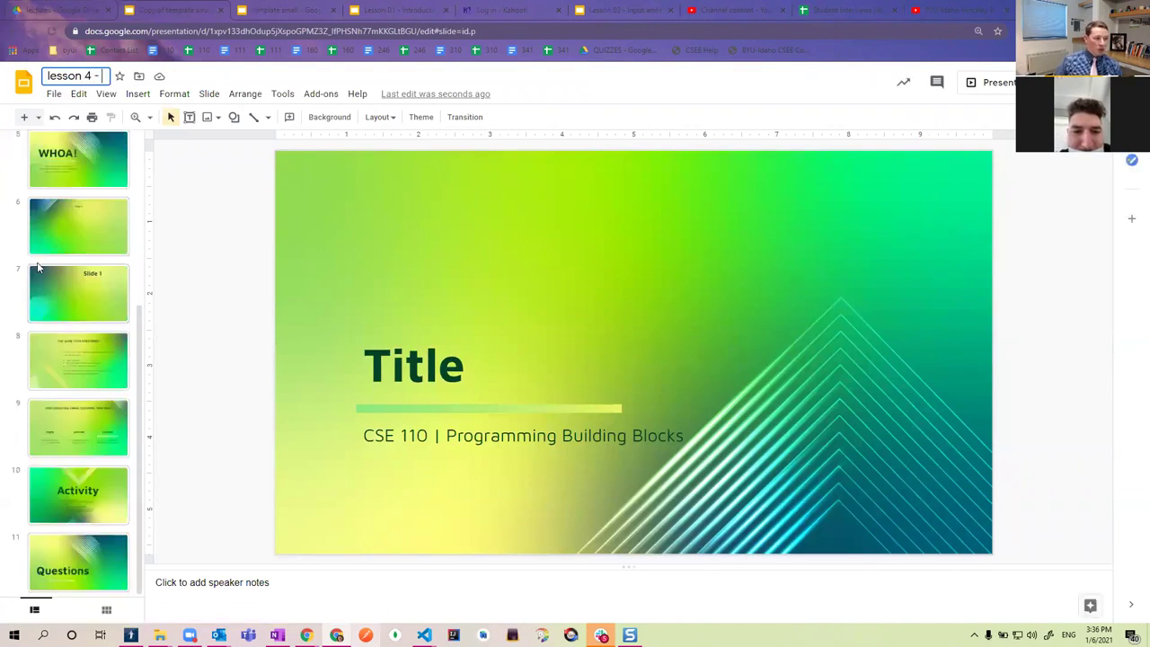
scroll(65, 309, "up", 3)
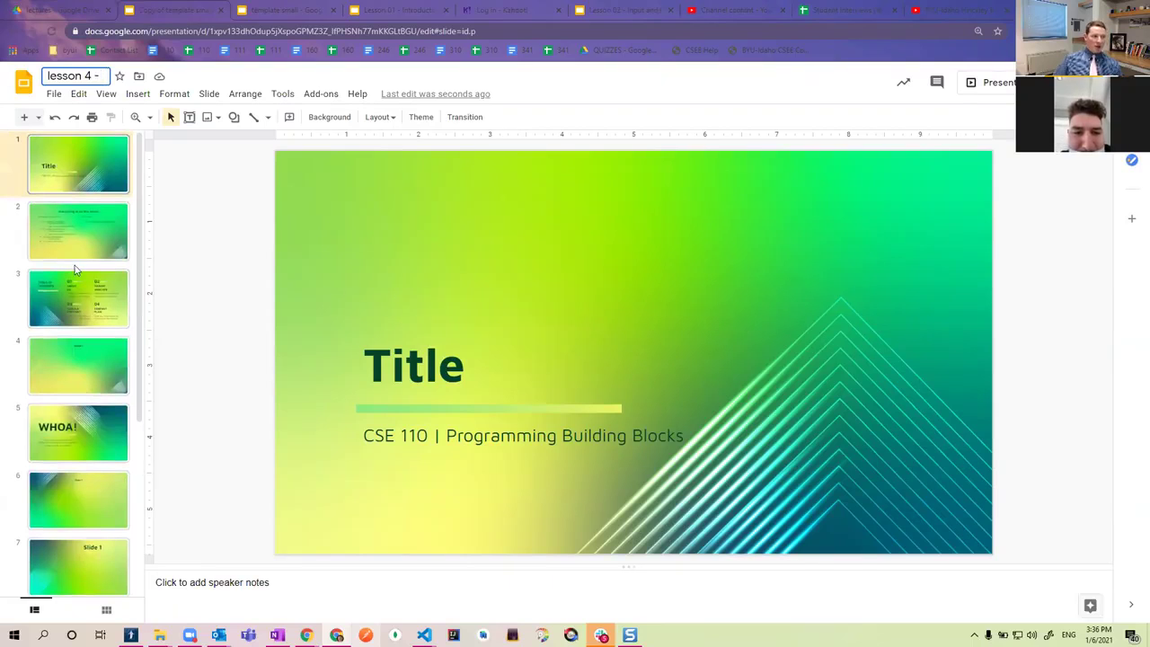
left_click(80, 286)
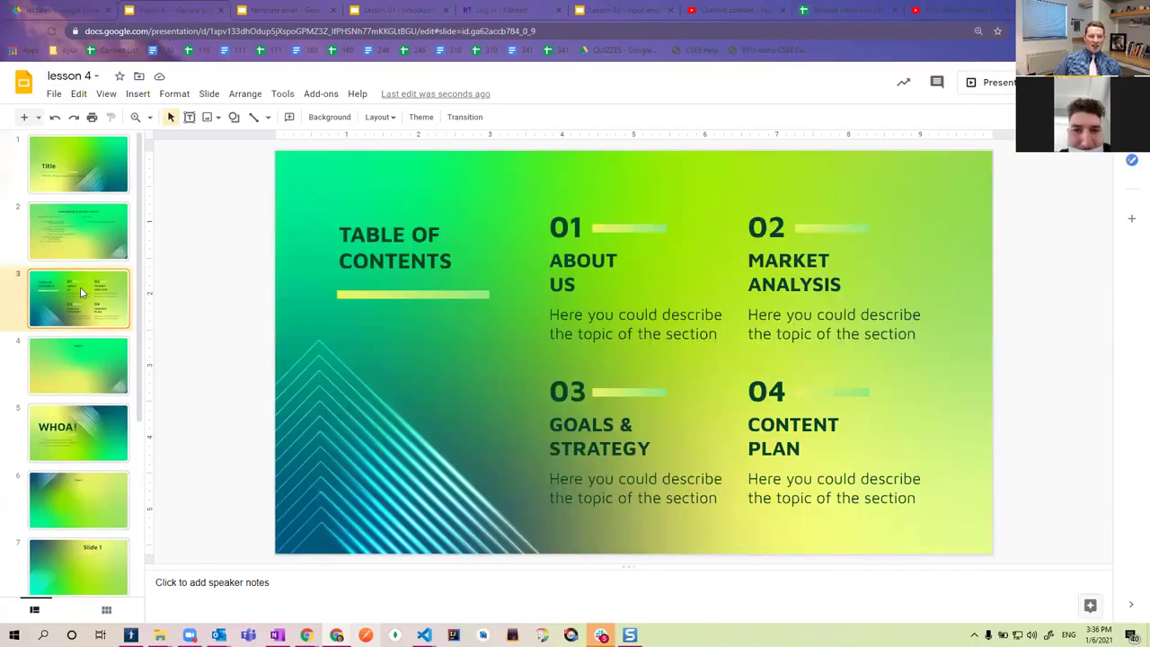
left_click(101, 421)
left_click(98, 492)
left_click(79, 370)
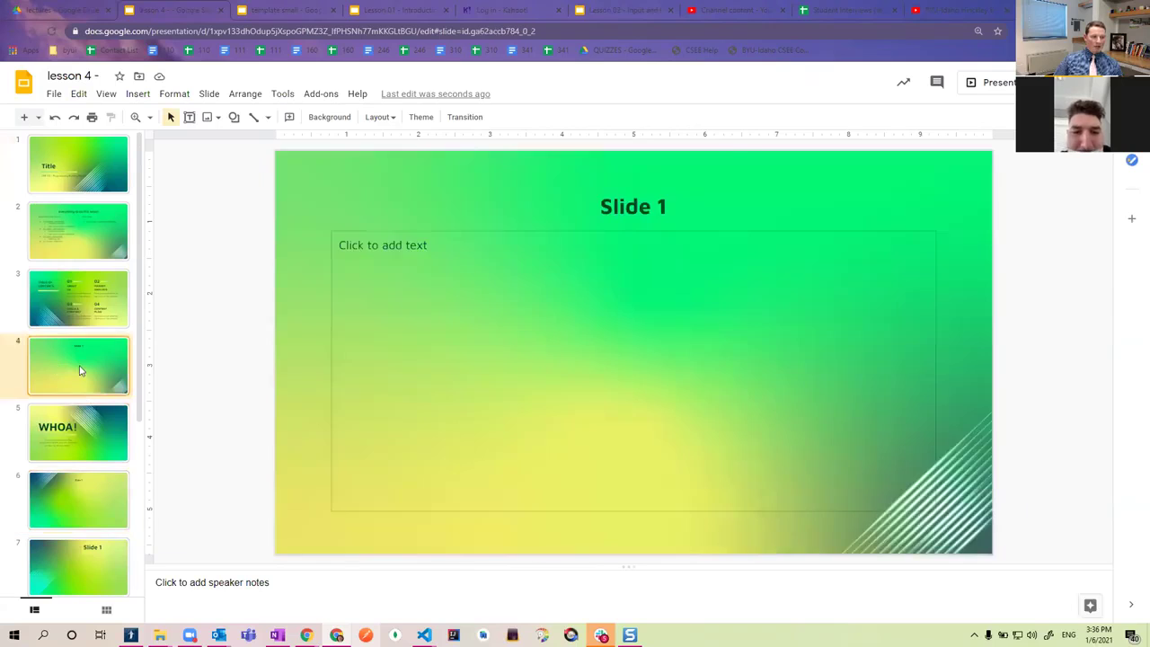
left_click(72, 323)
left_click(77, 367)
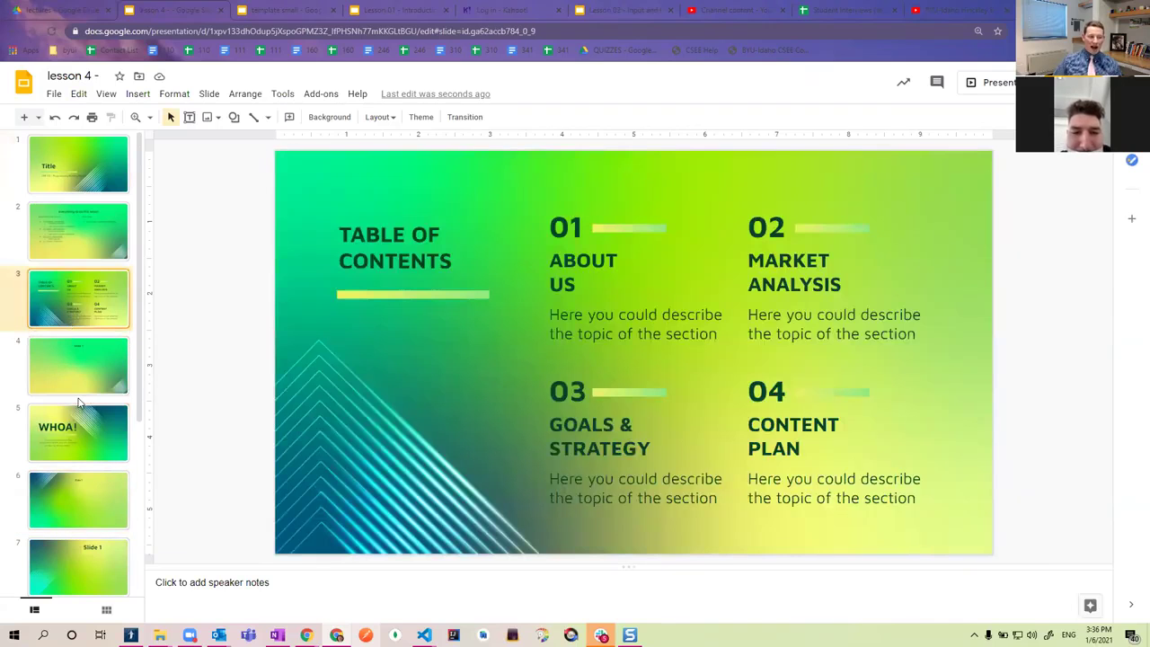
left_click(84, 481)
left_click(74, 567)
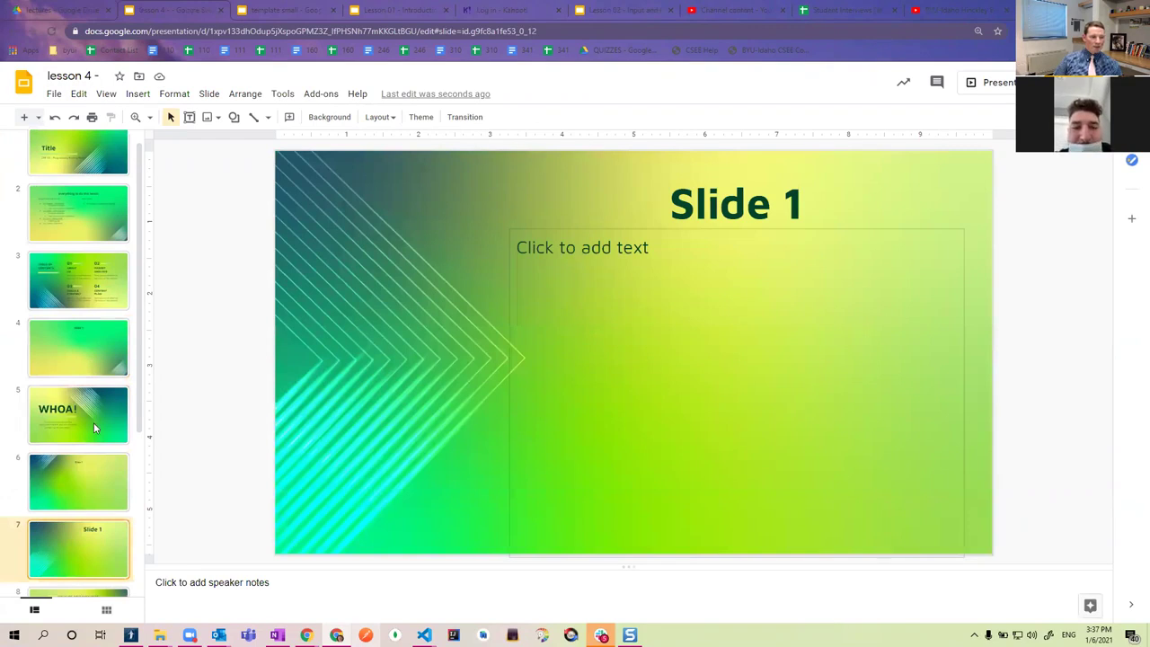
scroll(93, 411, "down", 3)
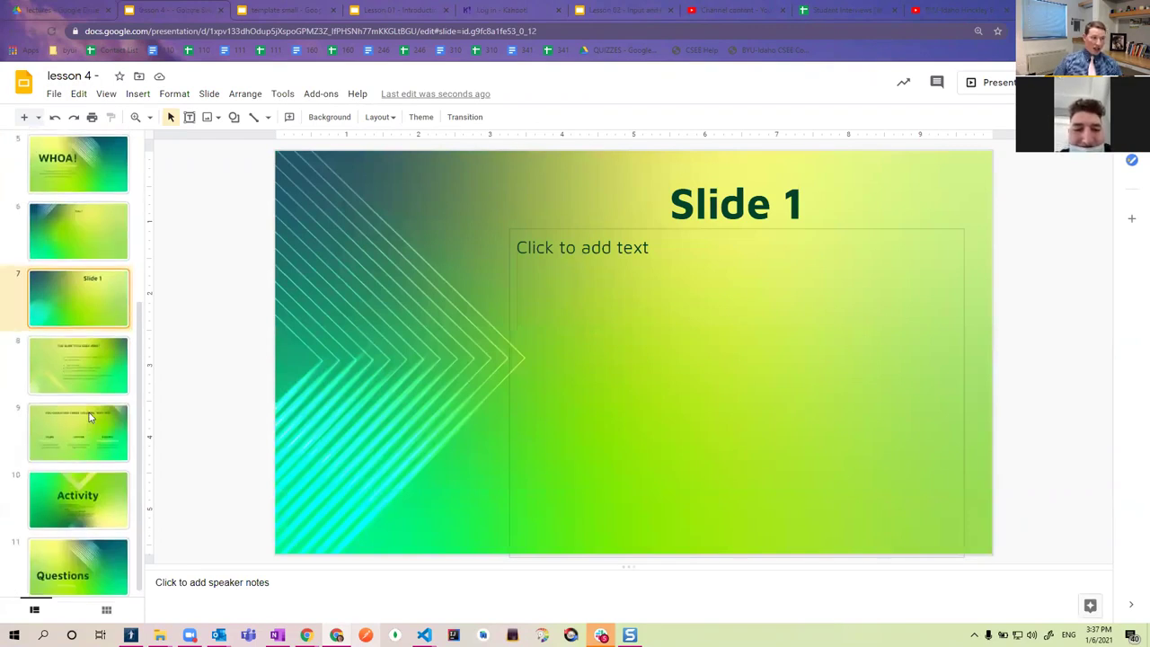
scroll(63, 139, "up", 4)
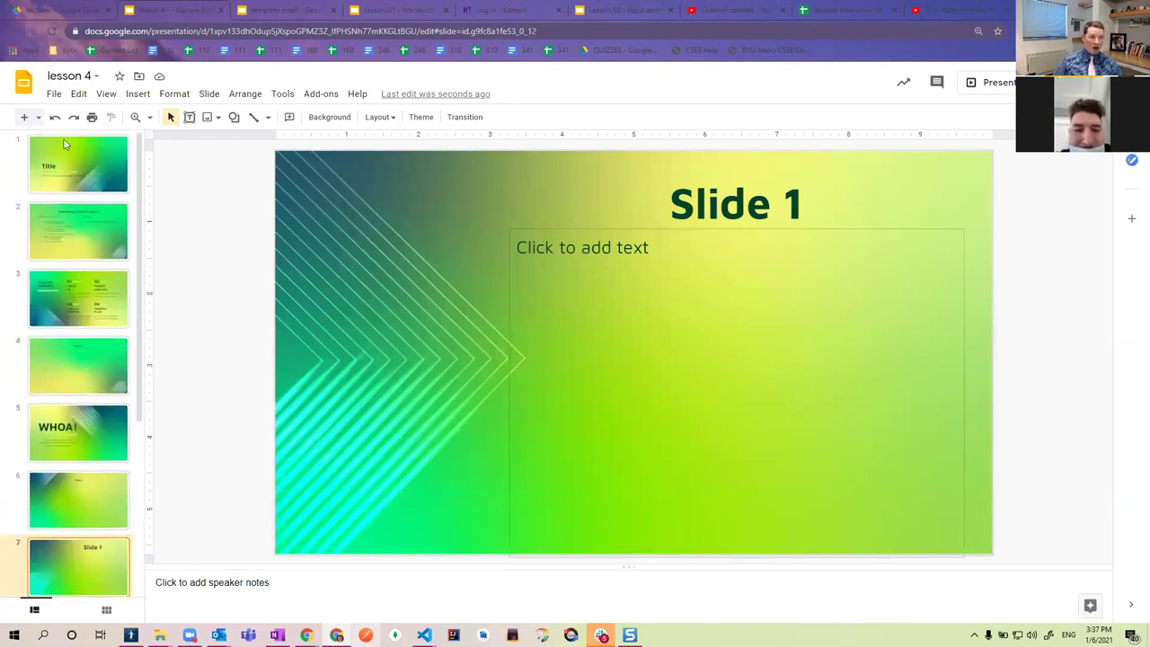
Step: Close the "lesson 4 -" presentation, refresh the lectures folder in Drive, and move that file to the trash
middle_click(146, 12)
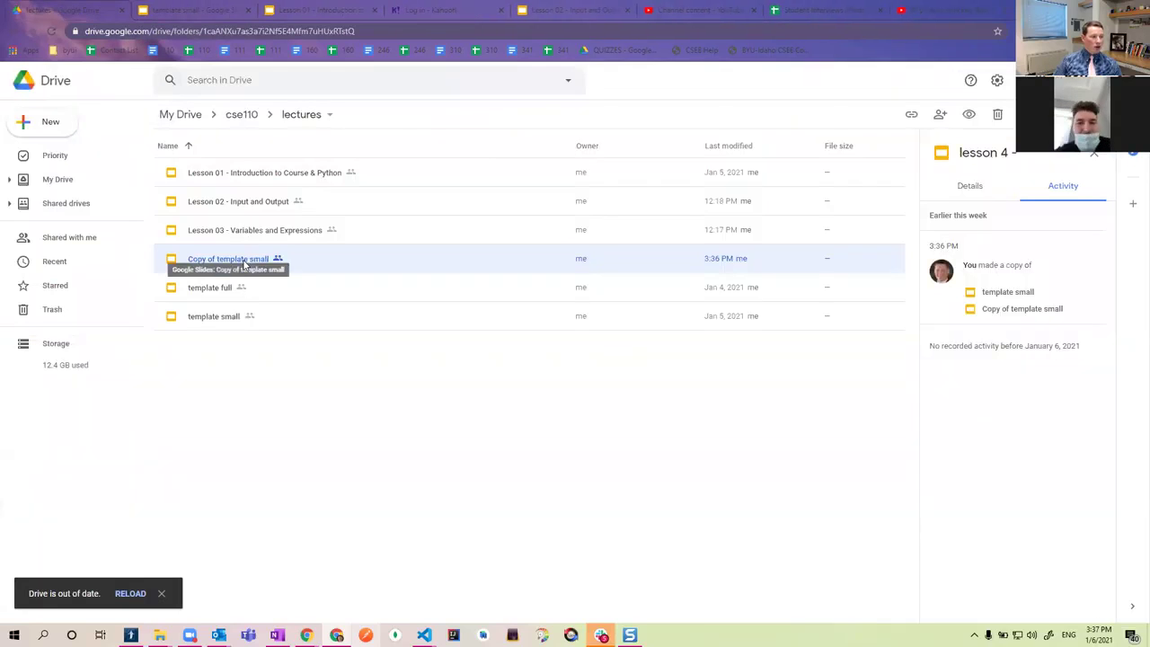
left_click(52, 32)
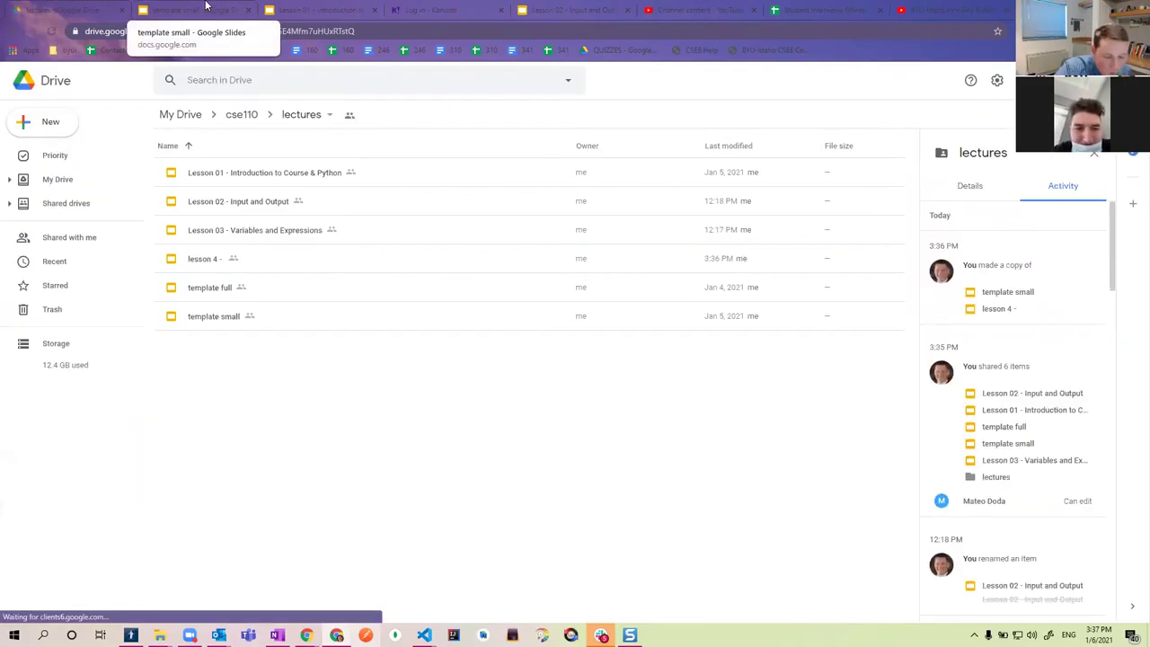
right_click(199, 264)
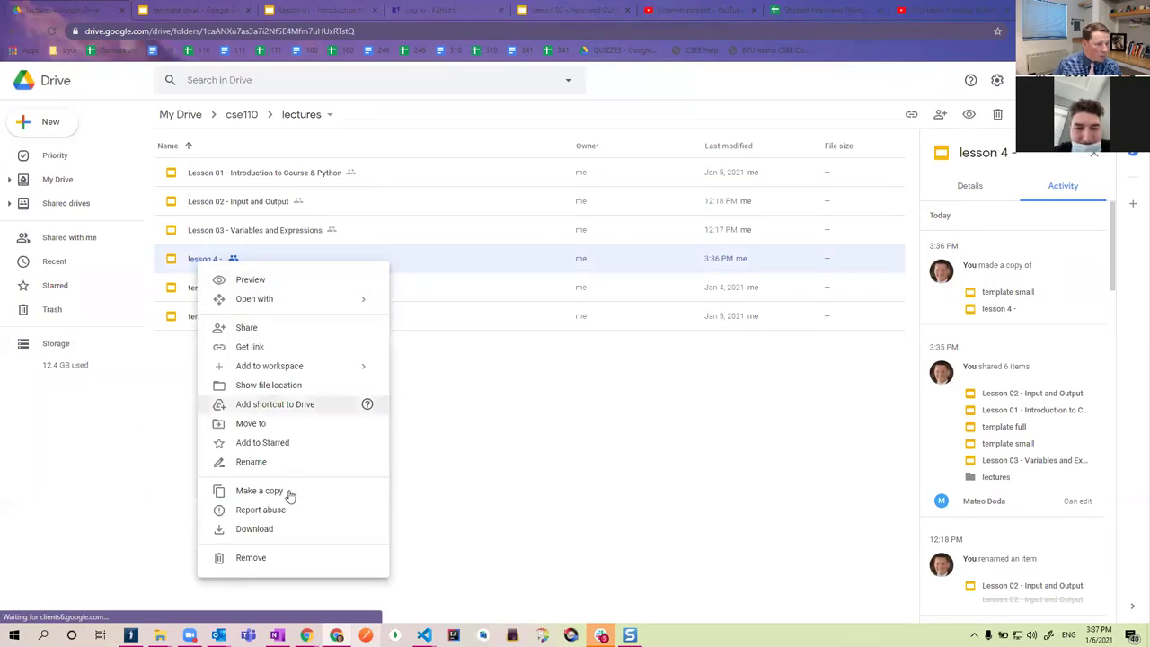
left_click(277, 556)
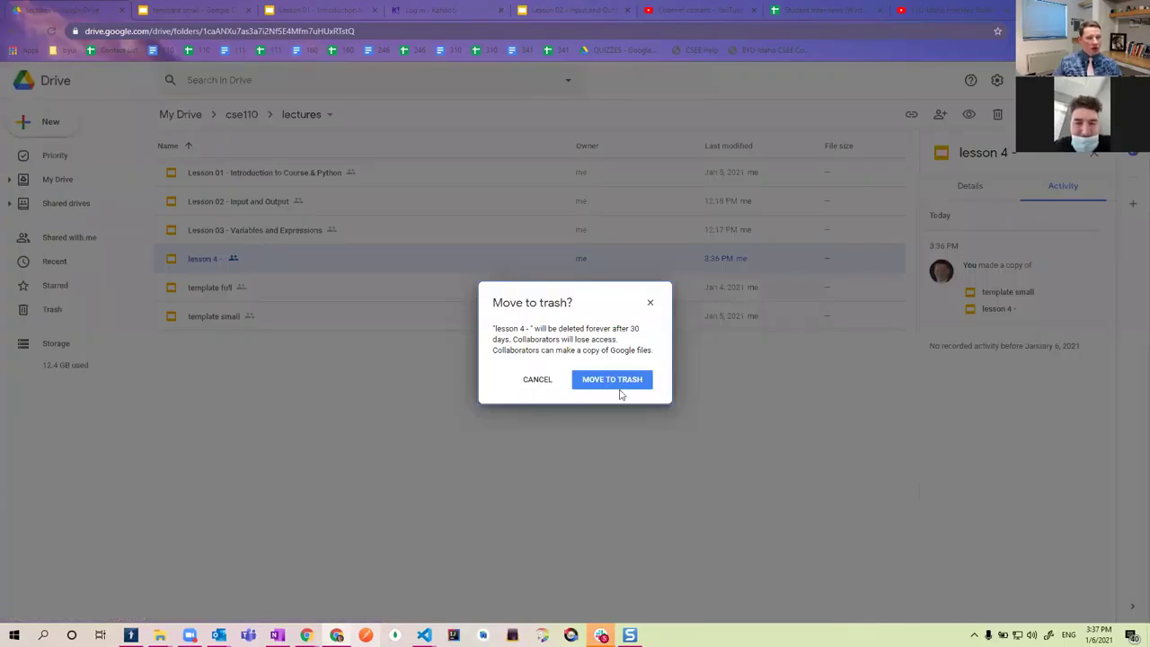
left_click(624, 387)
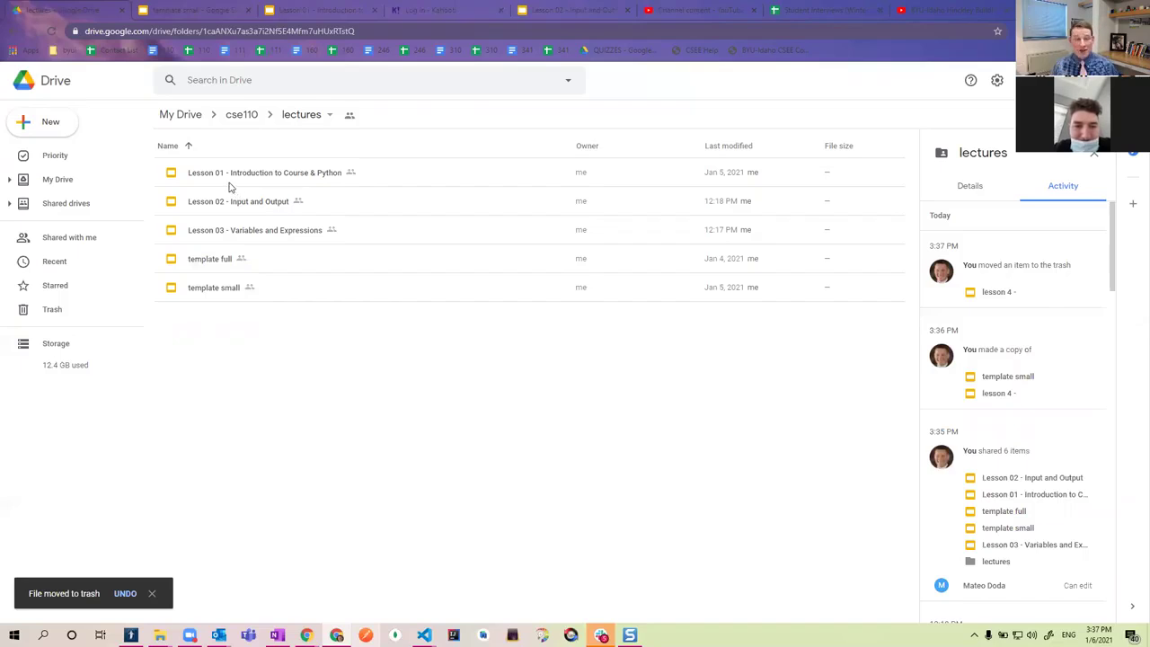
Step: Open Lesson 01 - Introduction to Course & Python in editing view and show its first slide, closing the extra presentation tabs
double_click(229, 180)
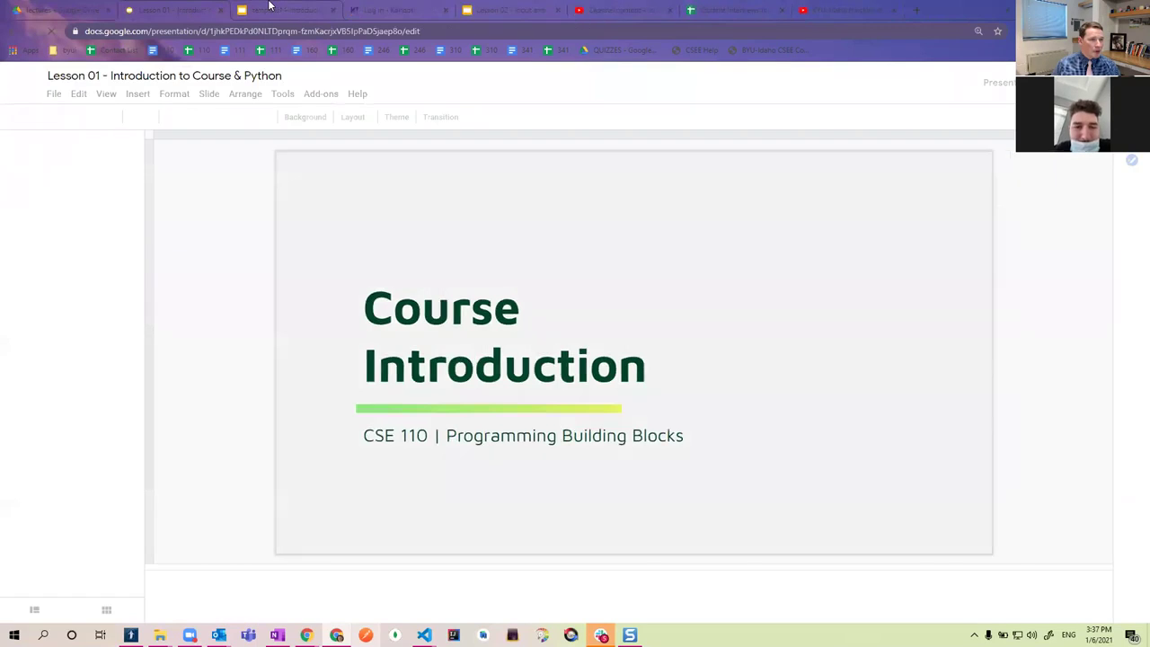
middle_click(204, 10)
left_click(203, 14)
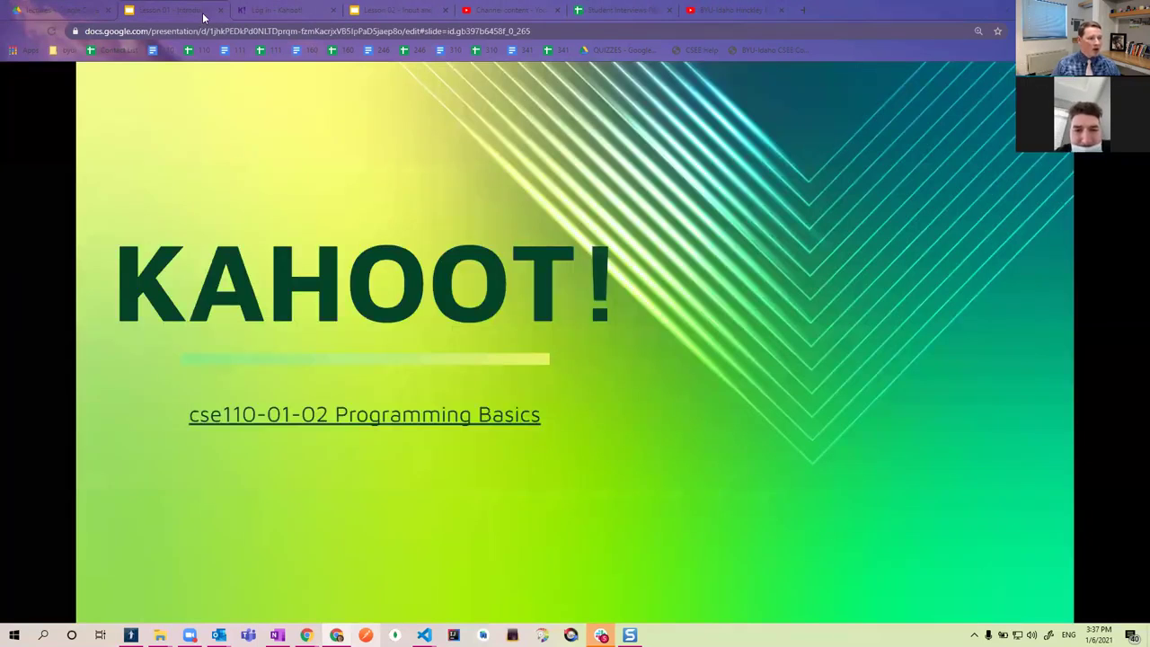
key("Escape")
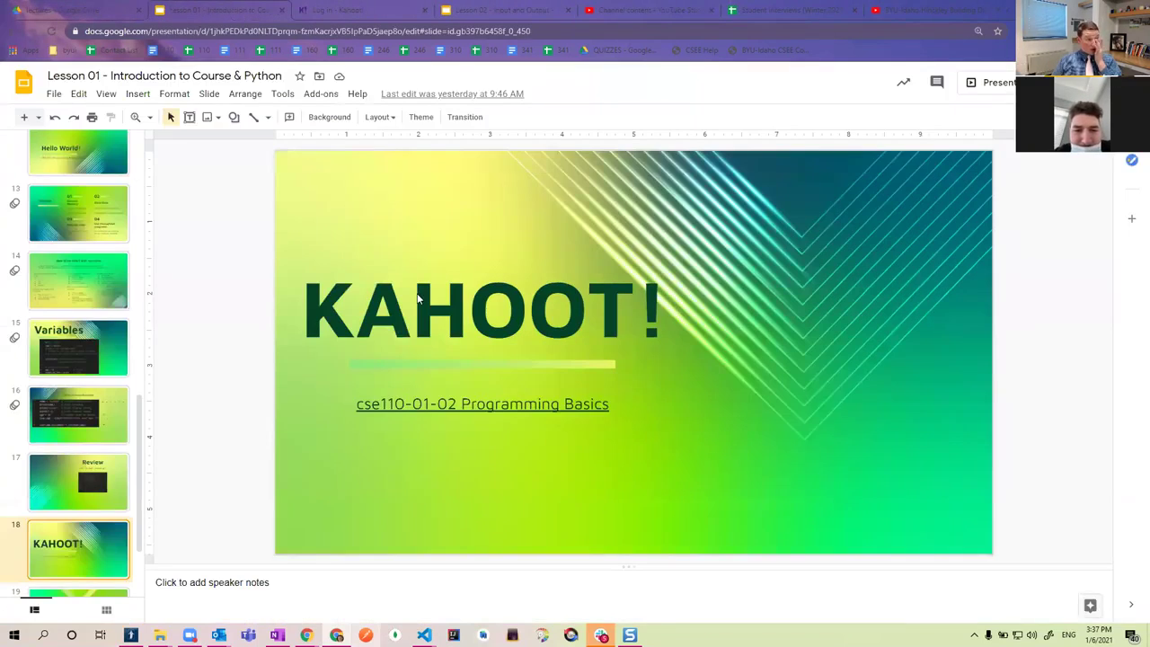
scroll(87, 238, "up", 10)
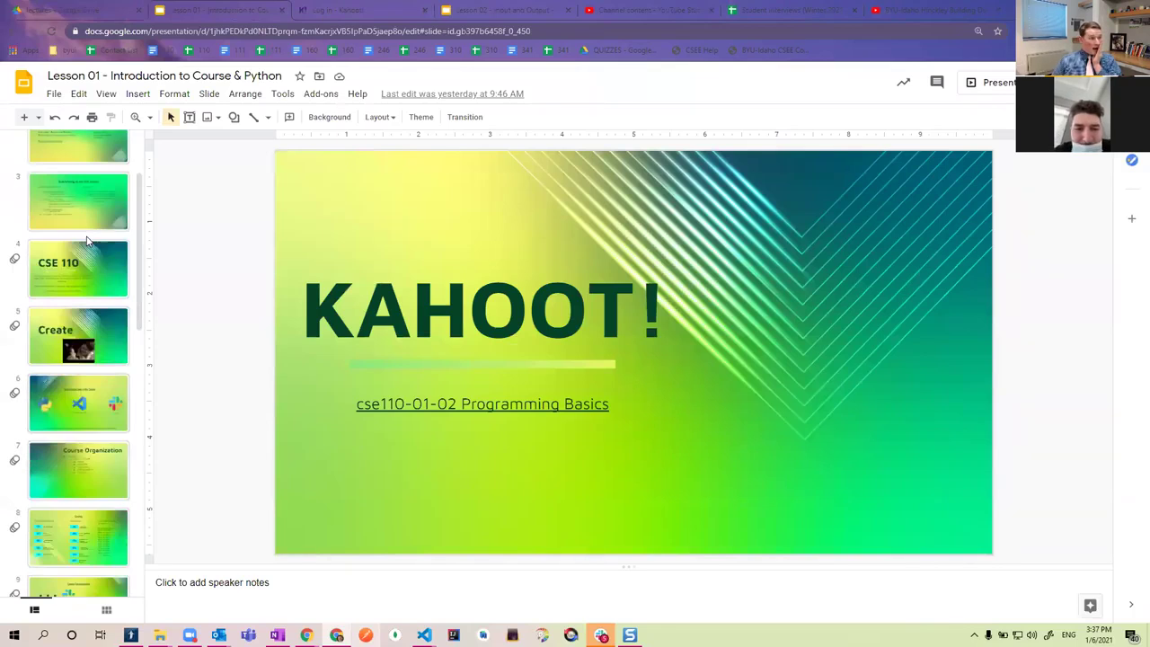
left_click(64, 189)
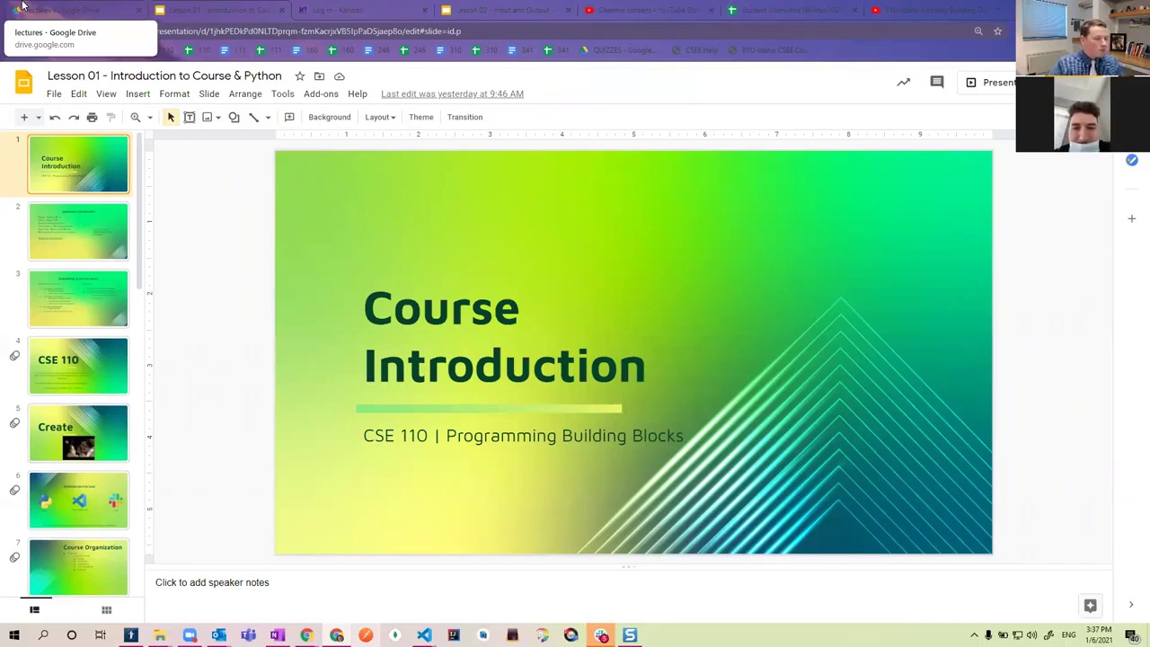
Step: Look over the slides of the Lesson 02 - Input and Output presentation and return to the Lesson 01 presentation
left_click(535, 7)
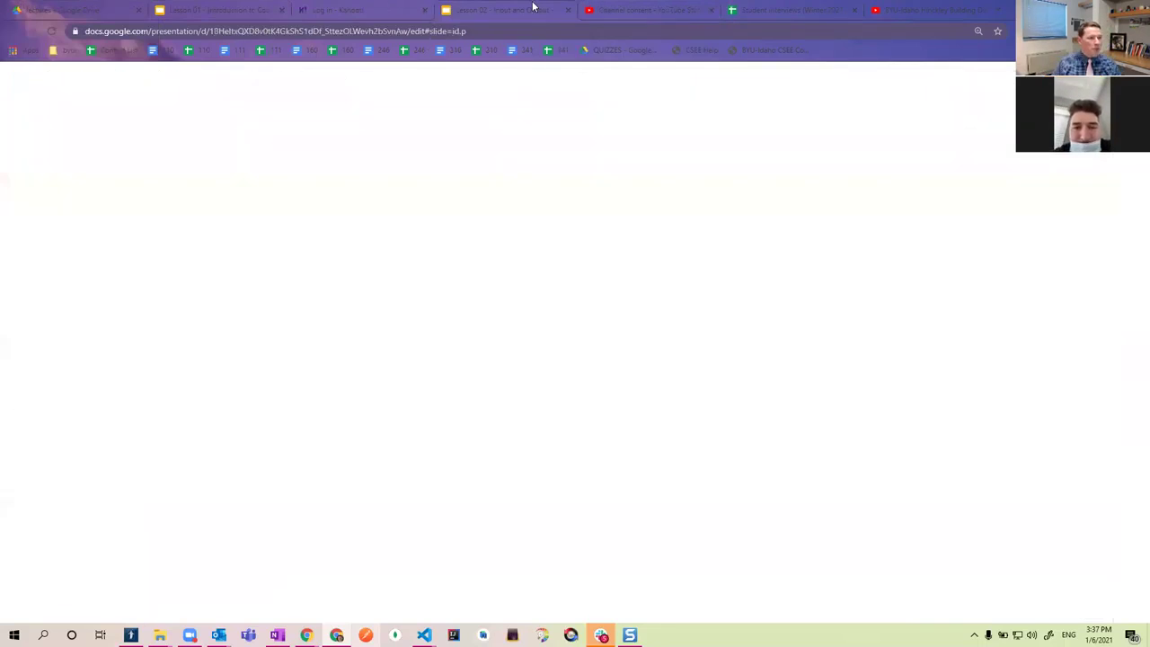
scroll(115, 280, "down", 1)
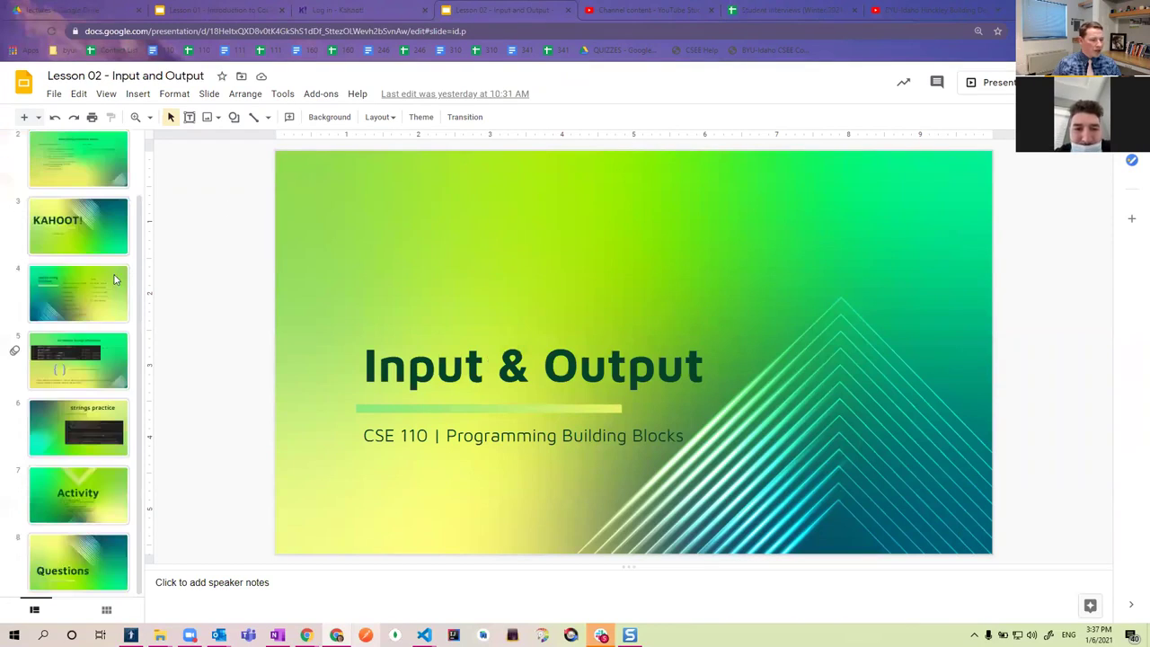
scroll(114, 281, "up", 1)
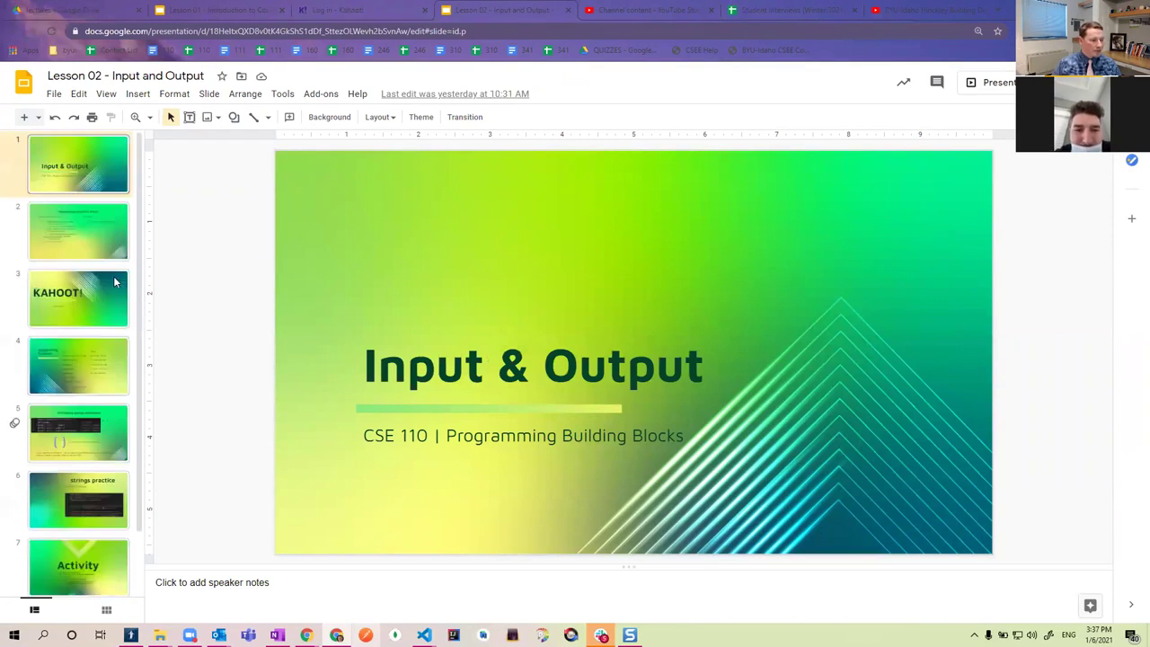
left_click(223, 8)
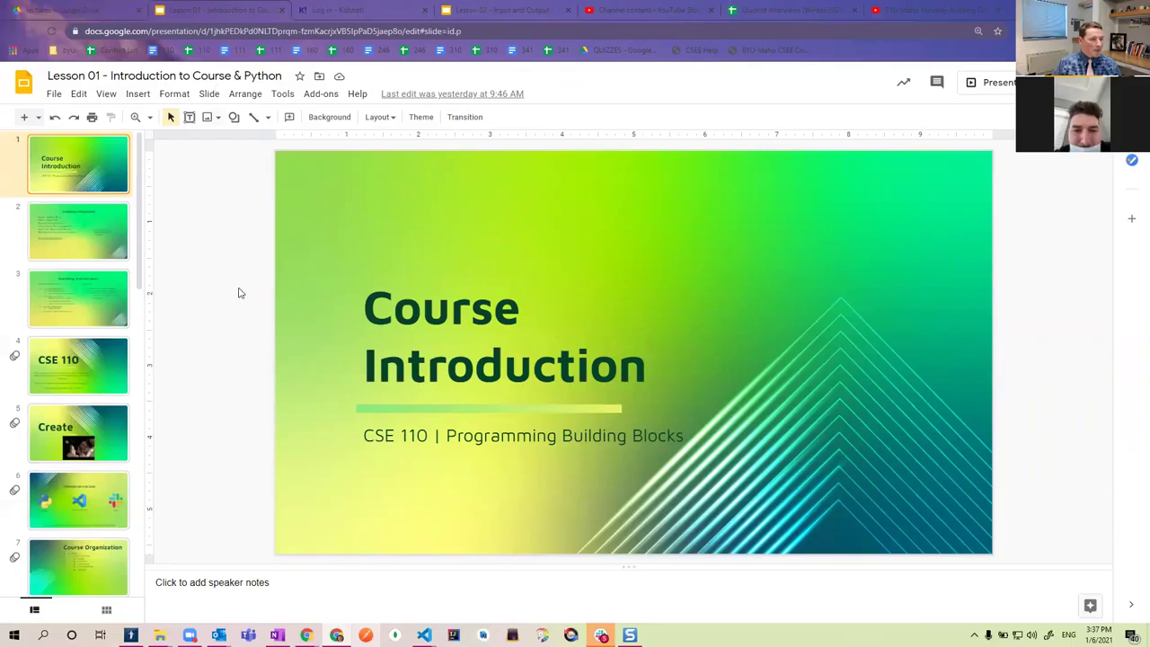
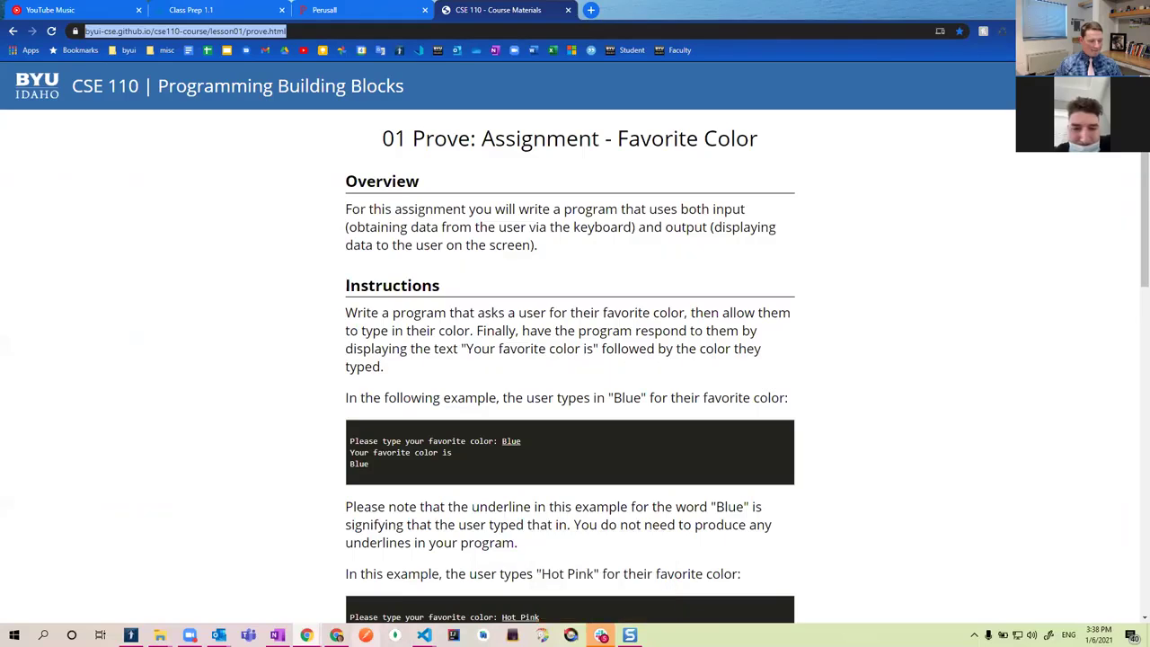
Step: Switch to Outlook to check the notes in the CSE110 teaching assistant instruction meeting, then close it
mouse_move(278, 635)
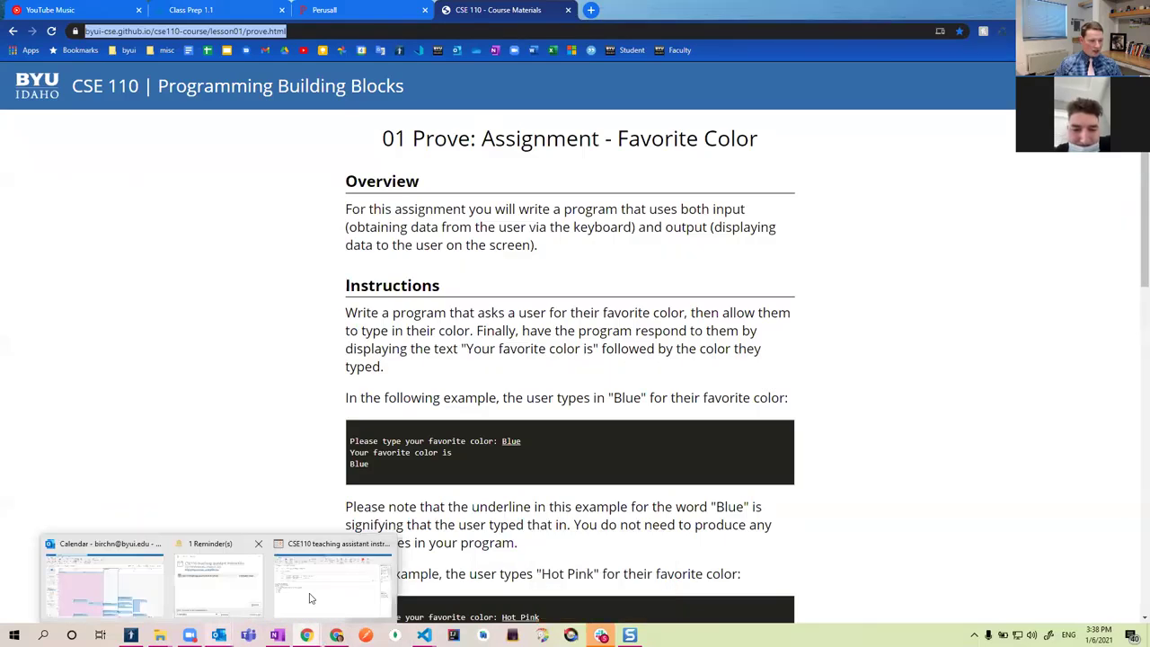
left_click(312, 599)
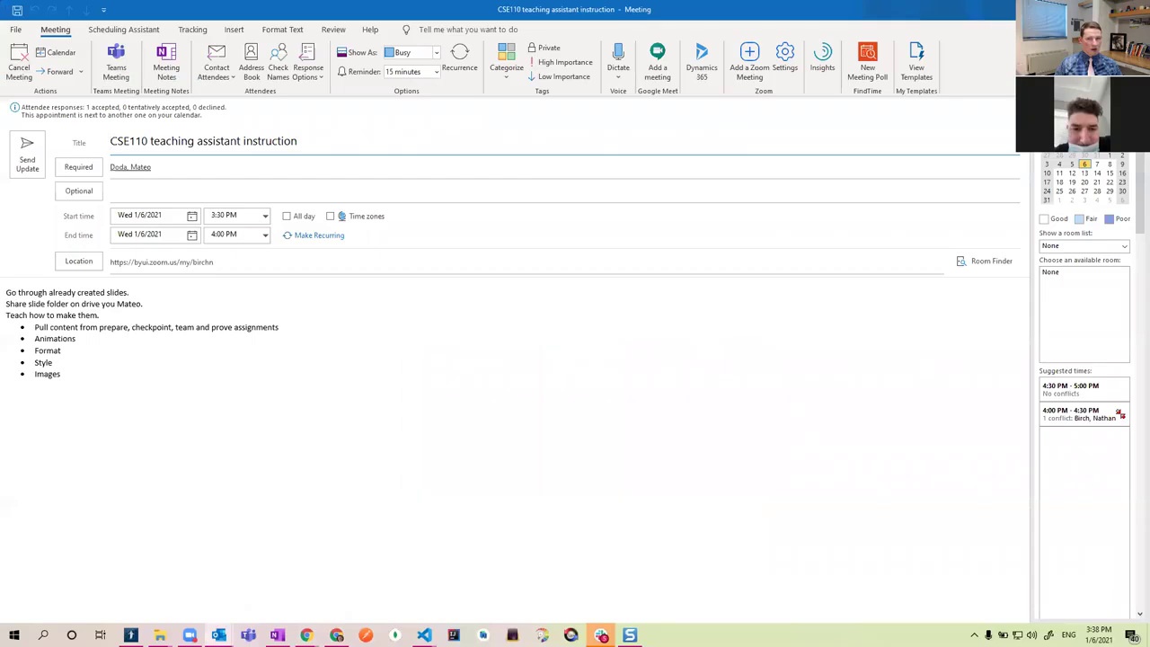
key("Escape")
Step: Start a new email in Outlook to the teaching assistant with the subject "Link to Course Materials"
mouse_move(218, 636)
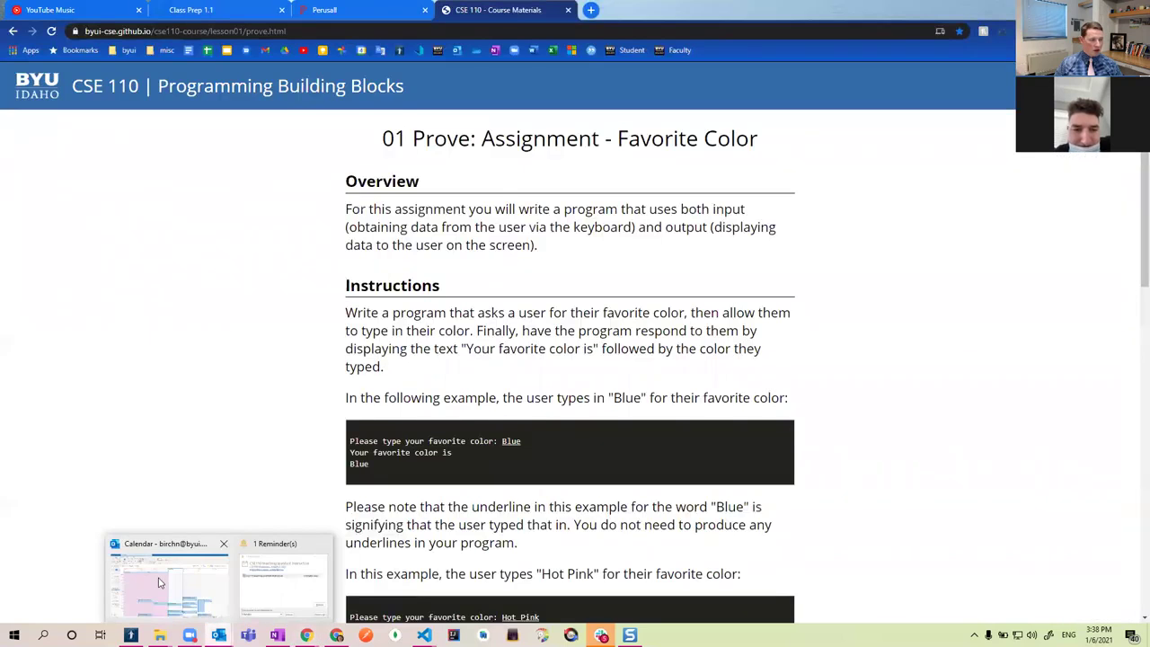
left_click(162, 584)
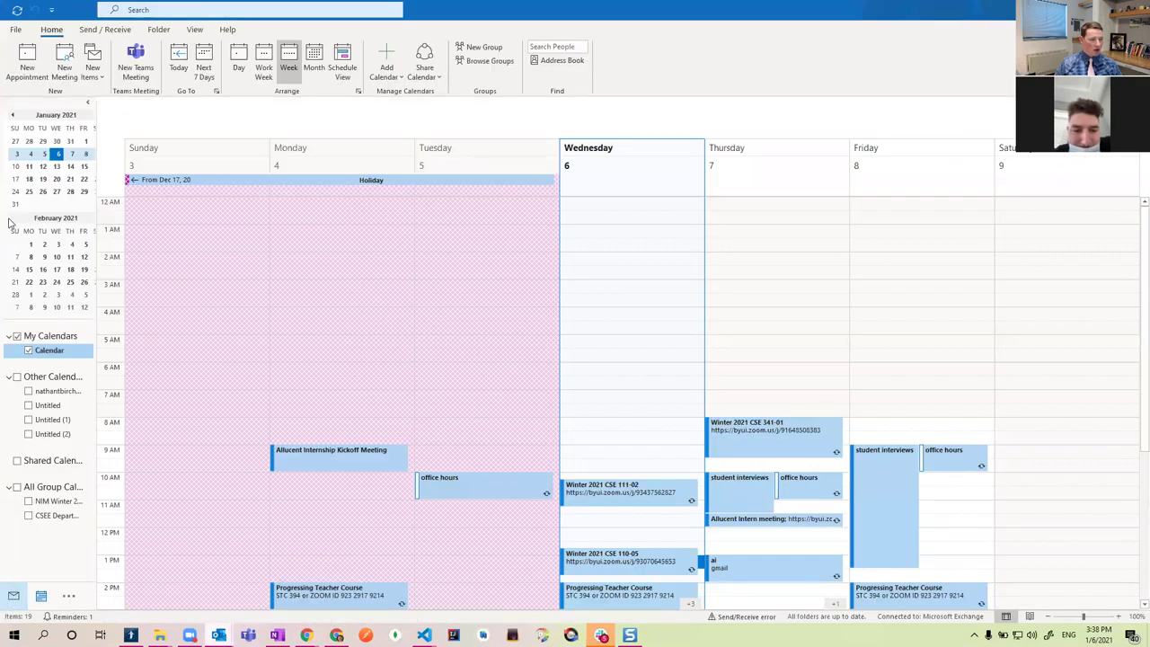
key("ctrl+1")
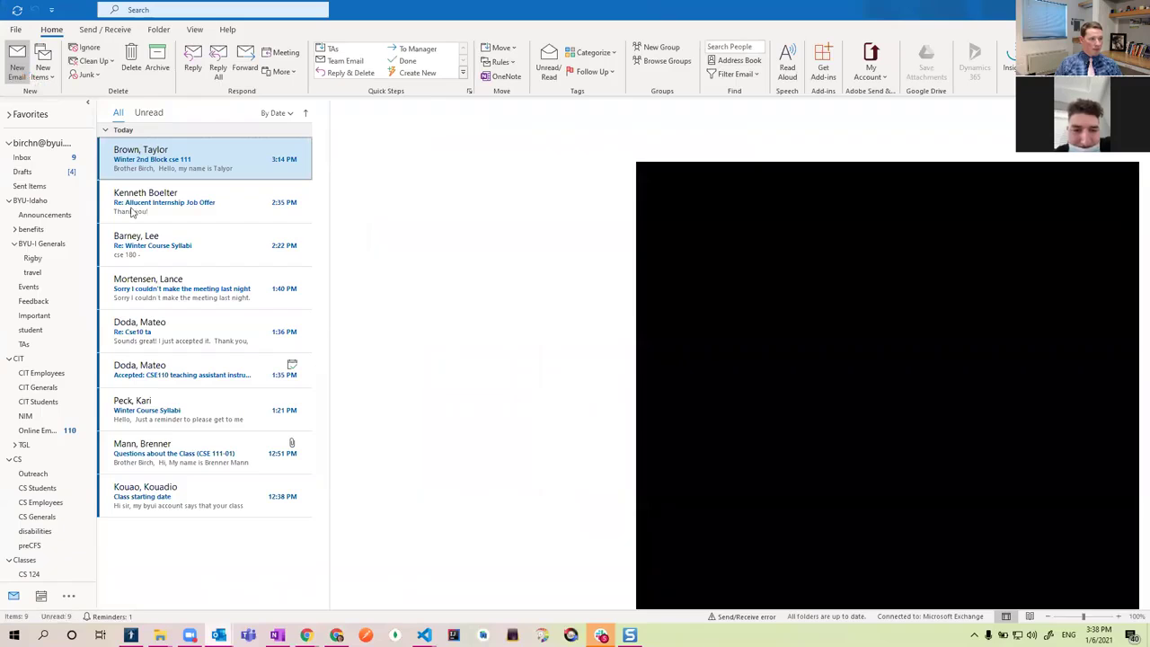
key("ctrl+n")
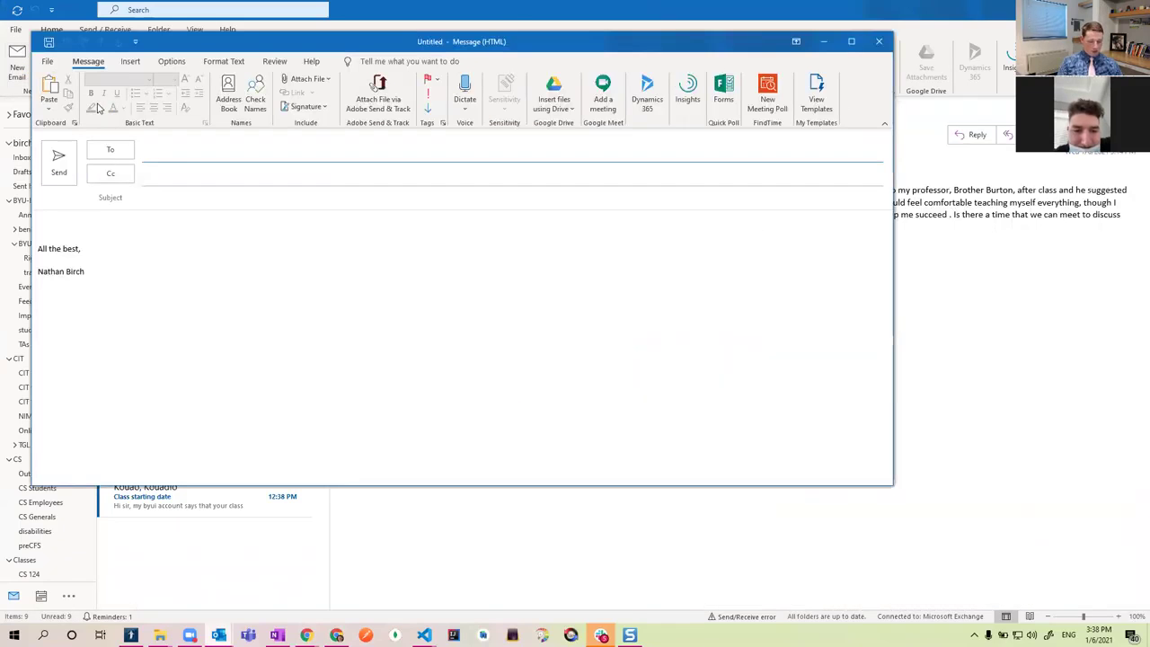
type("doda")
key("Return")
key("Tab")
key("Tab")
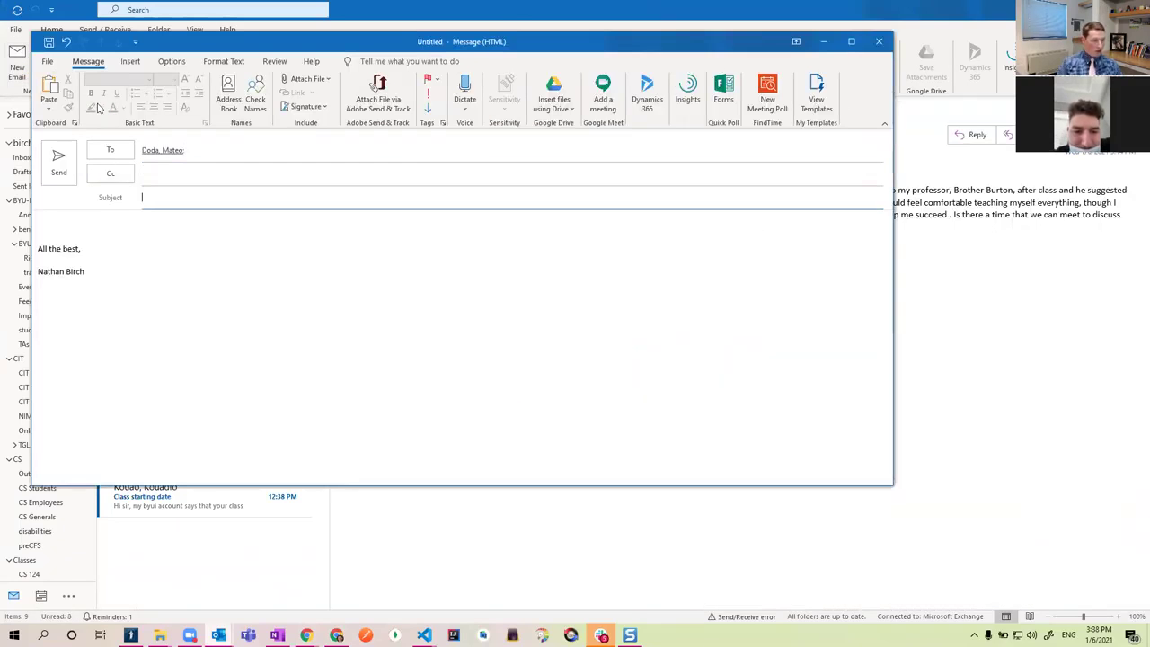
type("Link")
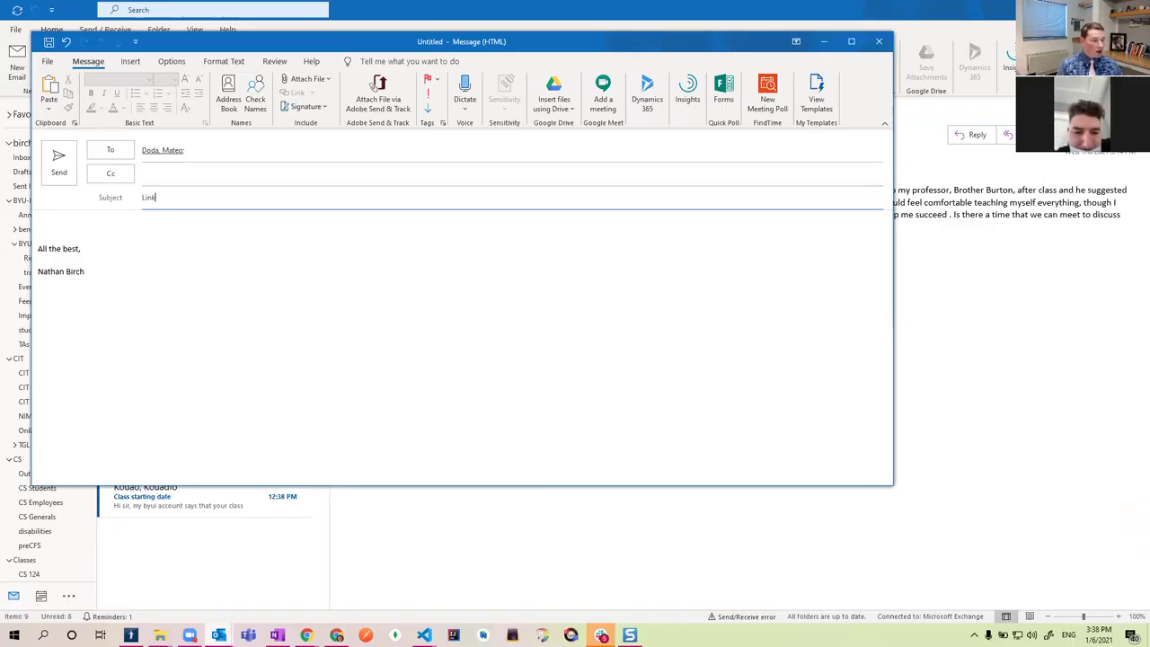
type(" to Course Materials")
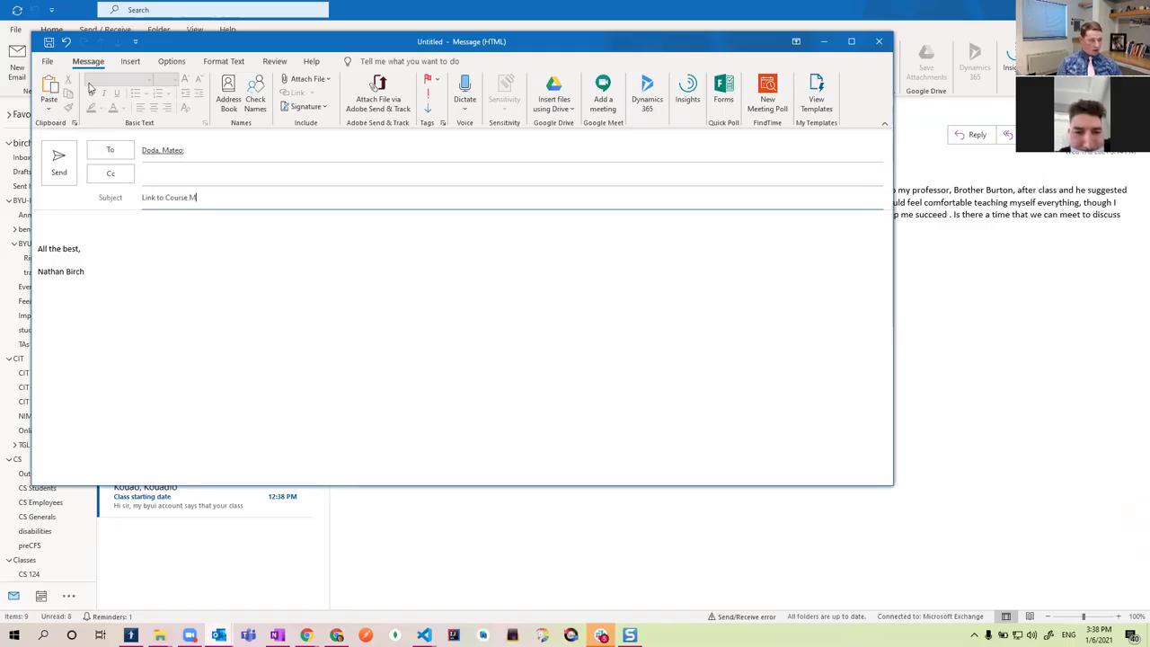
key("Tab")
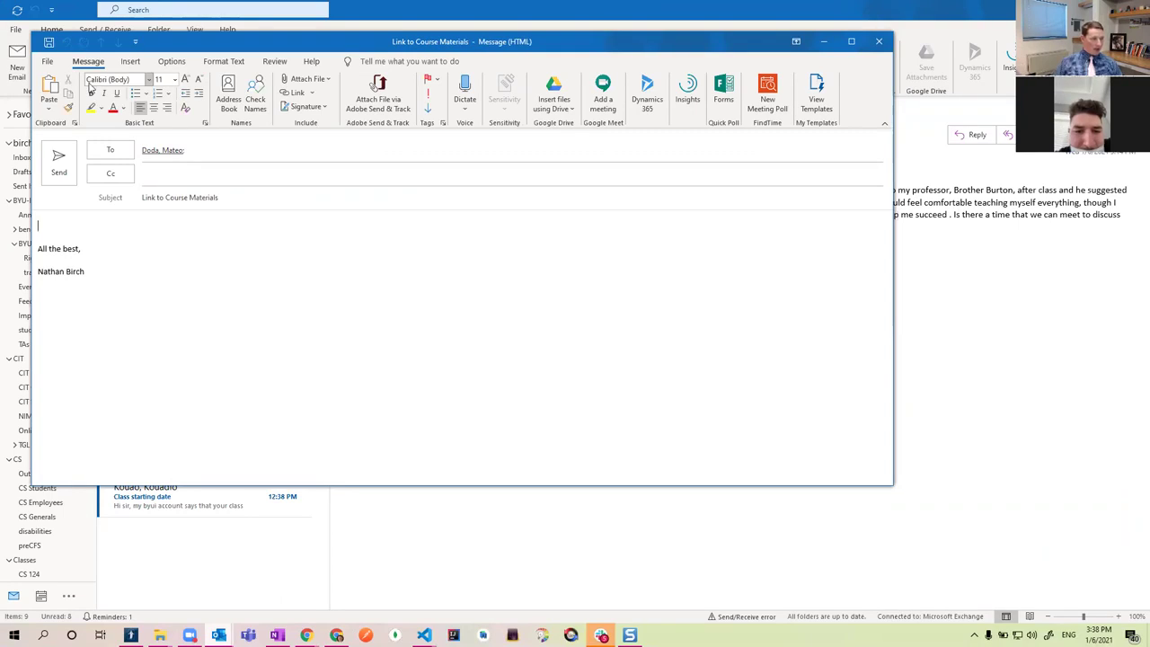
type("https://byui-cse.github.io/cse110-course/lesson01/prove.html")
triple_click(170, 232)
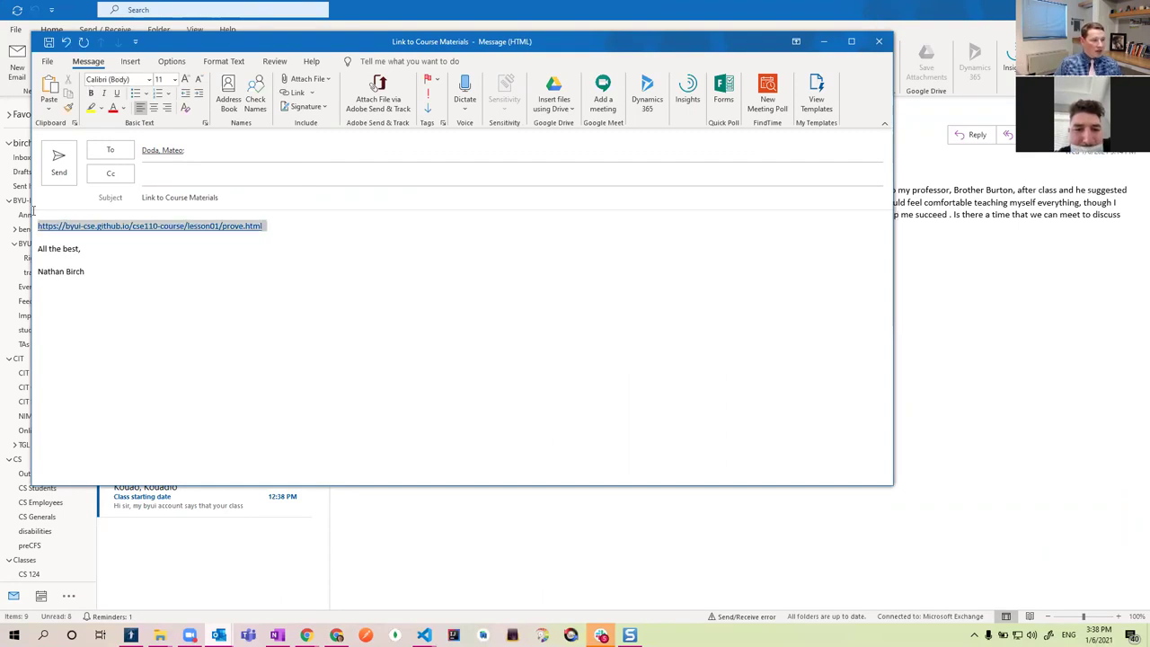
left_click(823, 41)
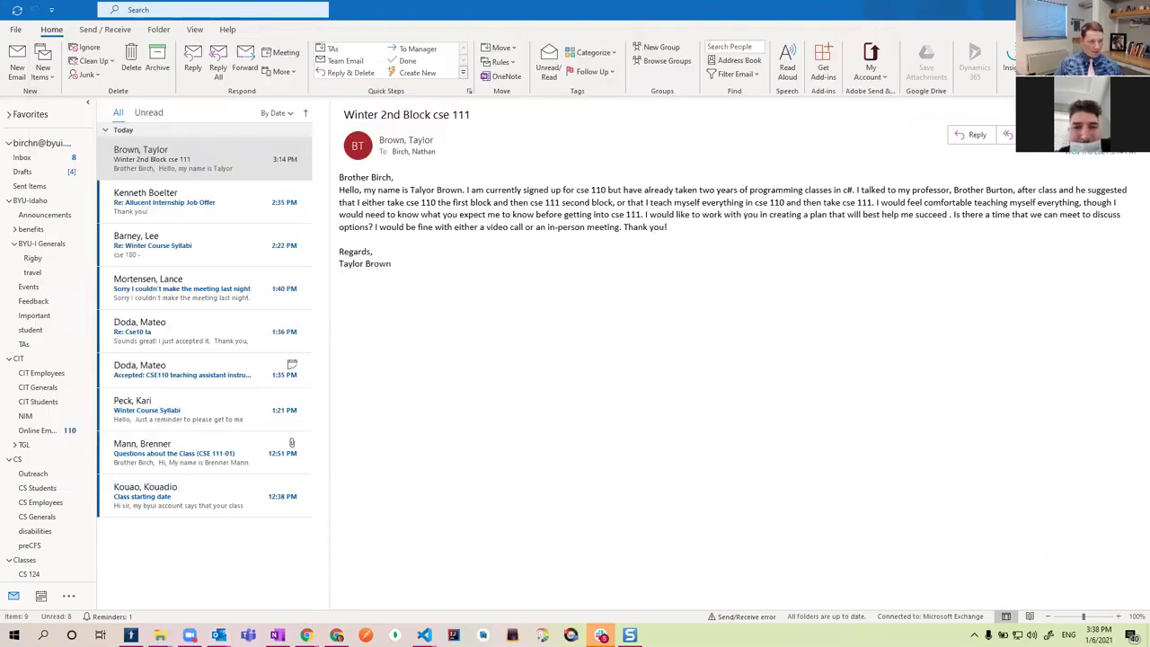
Step: Switch to the course website in Chrome, open the Lesson 01 listing at byui-cse.github.io/cse110-course/lesson01/, and select its address
key("alt+Tab")
key("alt+Tab")
key("alt+Tab")
key("shift+alt+Tab")
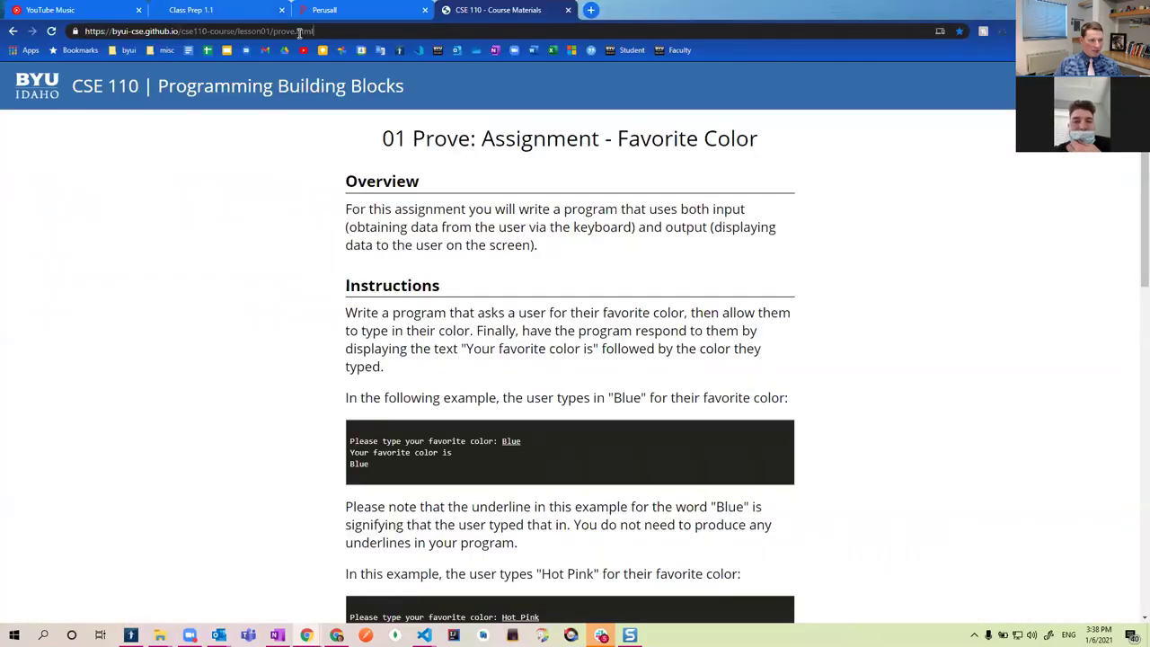
left_click(299, 33)
key("BackSpace")
key("BackSpace")
key("BackSpace")
key("BackSpace")
key("BackSpace")
key("BackSpace")
key("BackSpace")
key("BackSpace")
key("BackSpace")
key("BackSpace")
key("BackSpace")
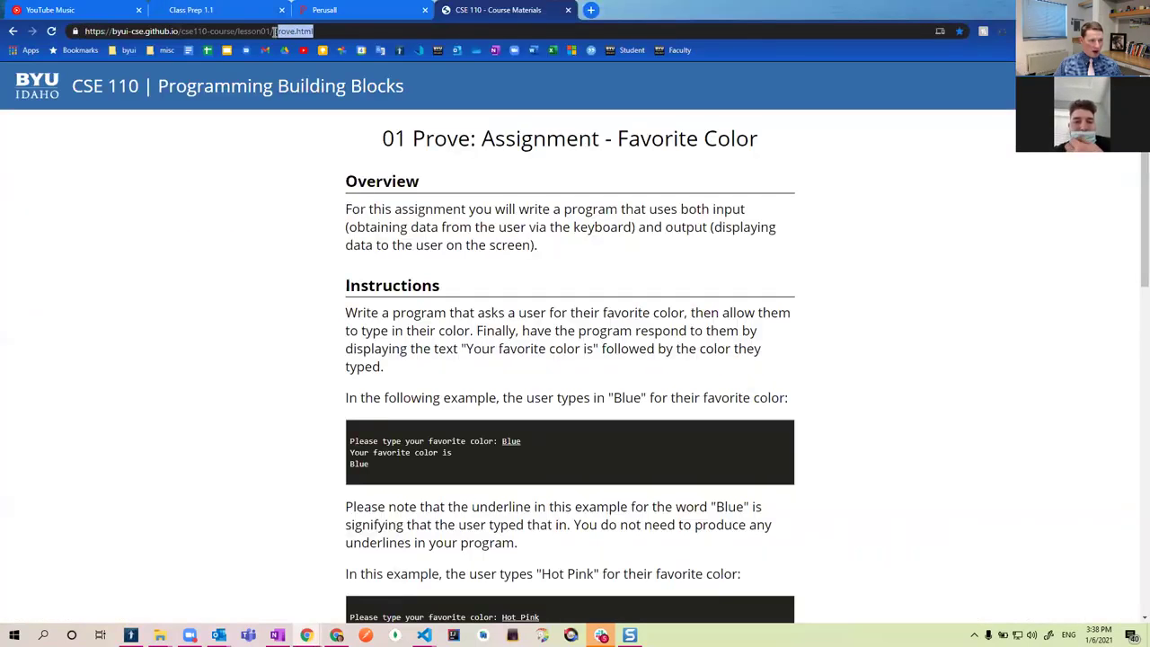
type("/")
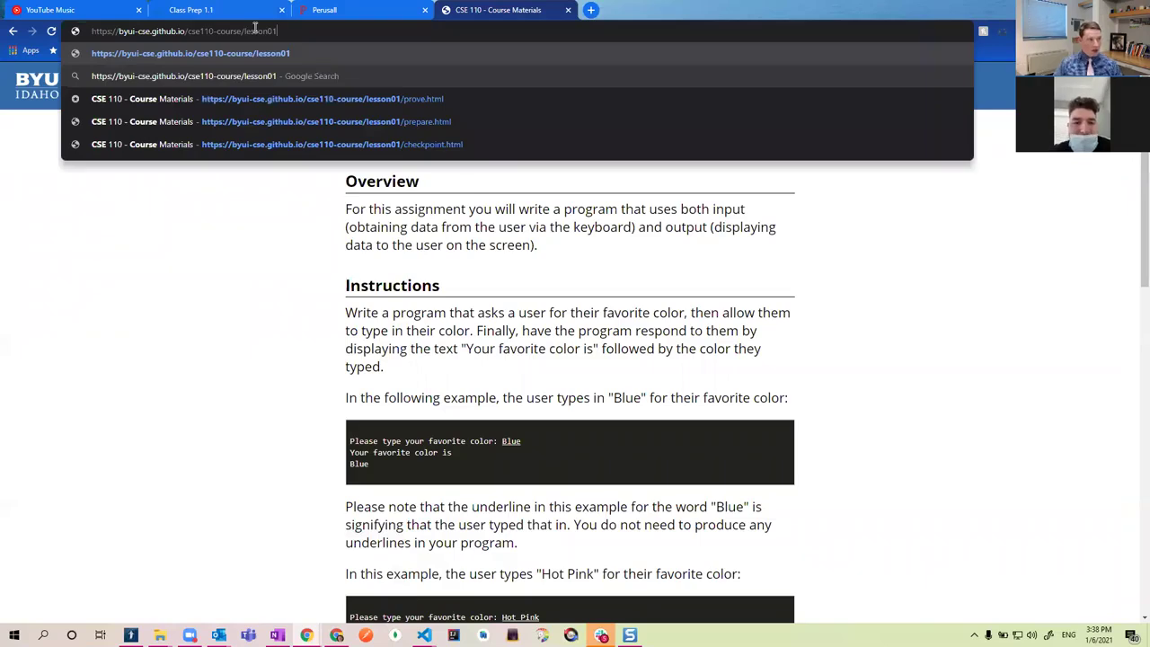
key("Return")
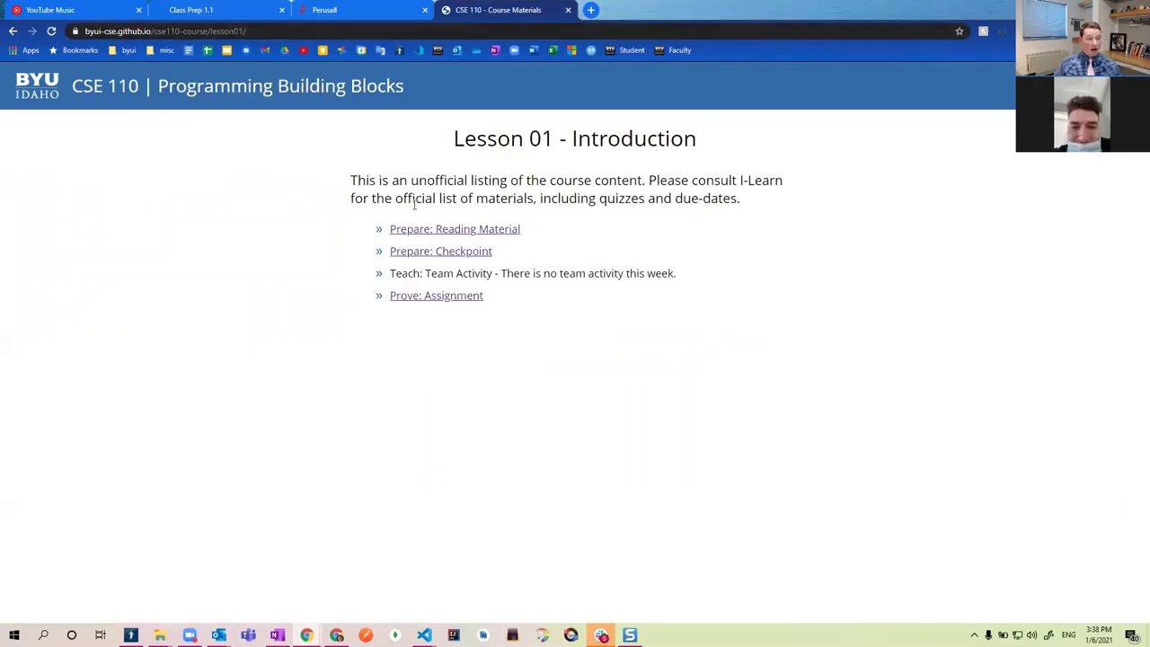
left_click(273, 31)
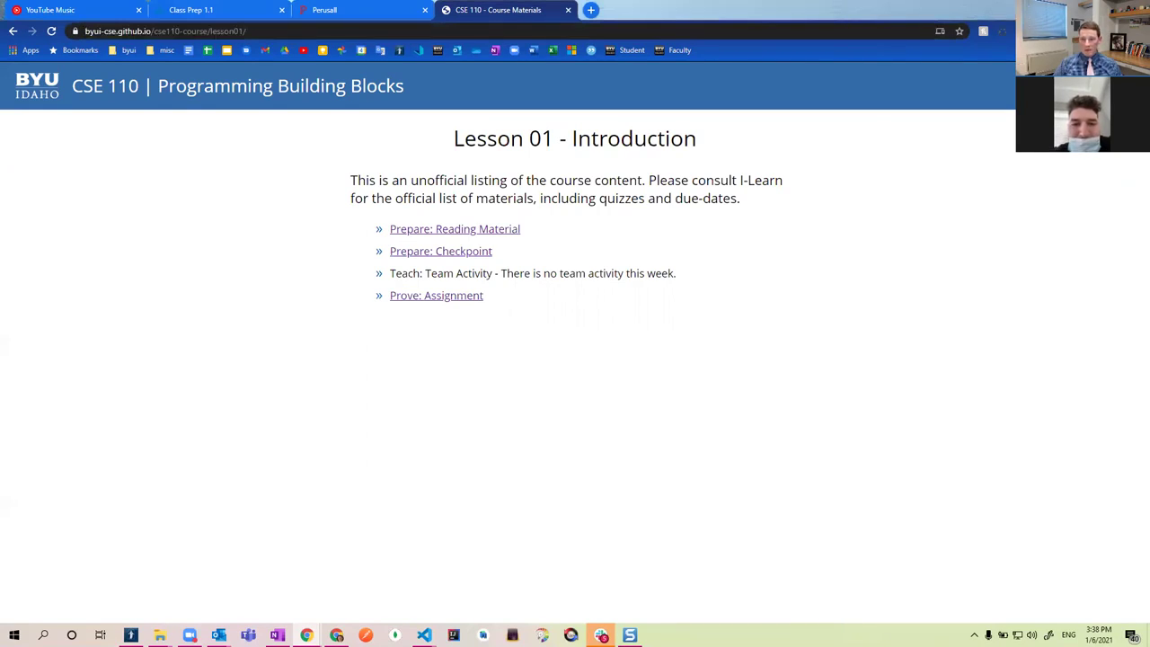
Step: Open the Lesson 02 listing by changing the lesson number in the page address to lesson02
left_click(243, 32)
left_click(269, 32)
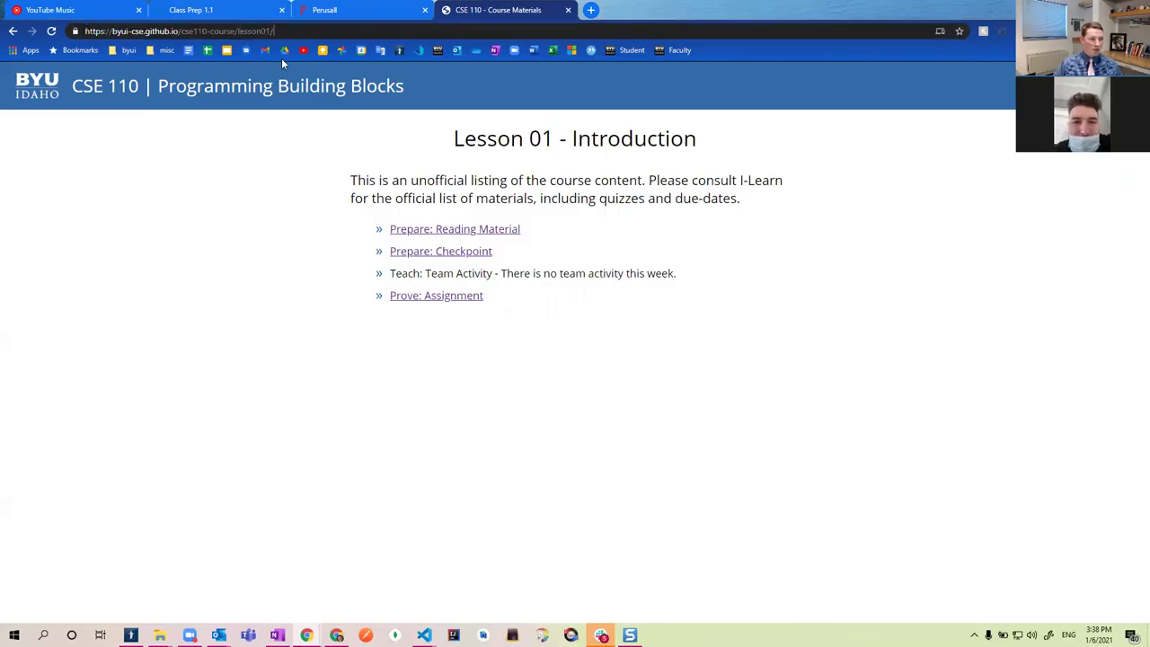
key("BackSpace")
type("2")
key("Return")
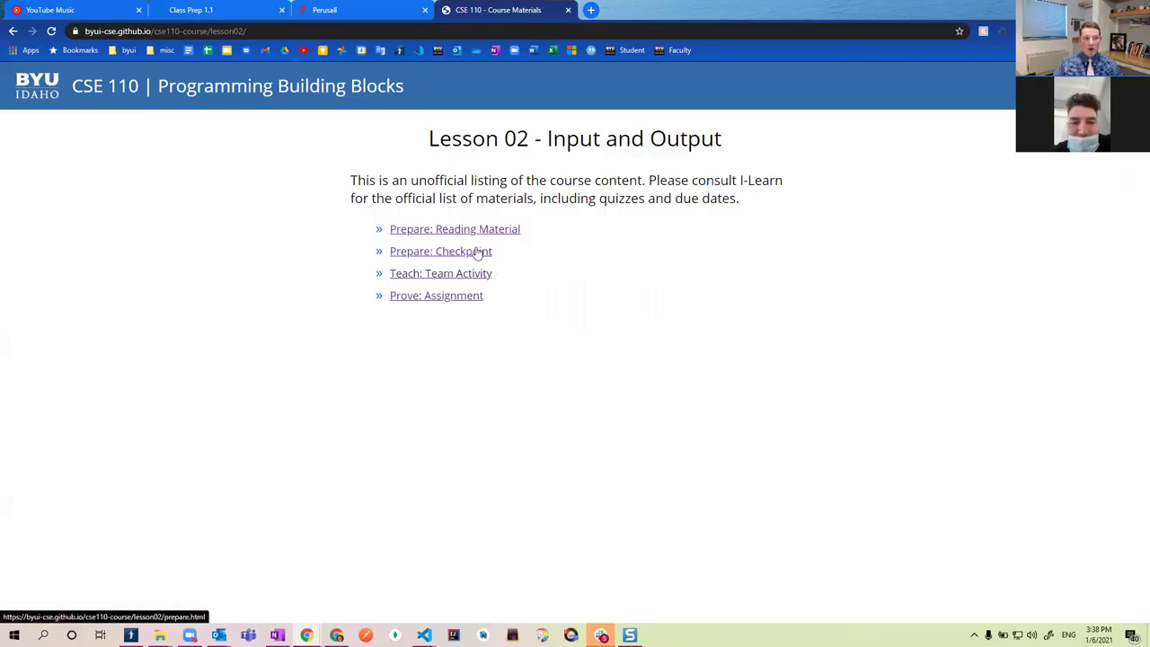
Step: Open the Lesson 04 listing by changing the page address to lesson04, and select that address
left_click(240, 31)
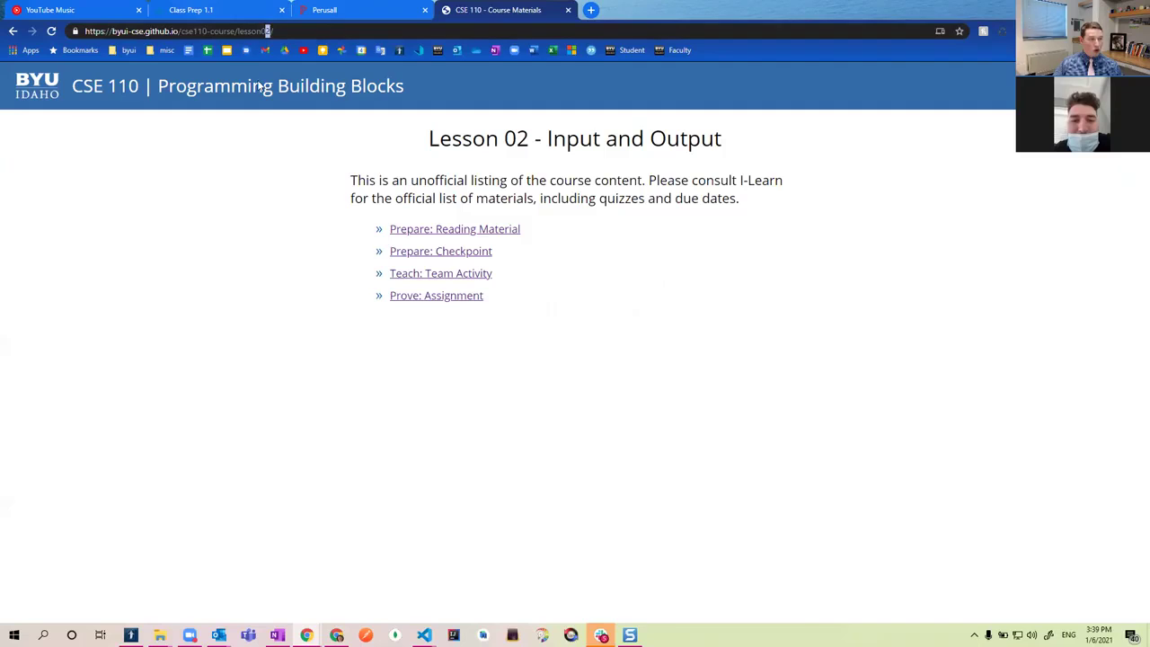
key("BackSpace")
type("4")
key("Return")
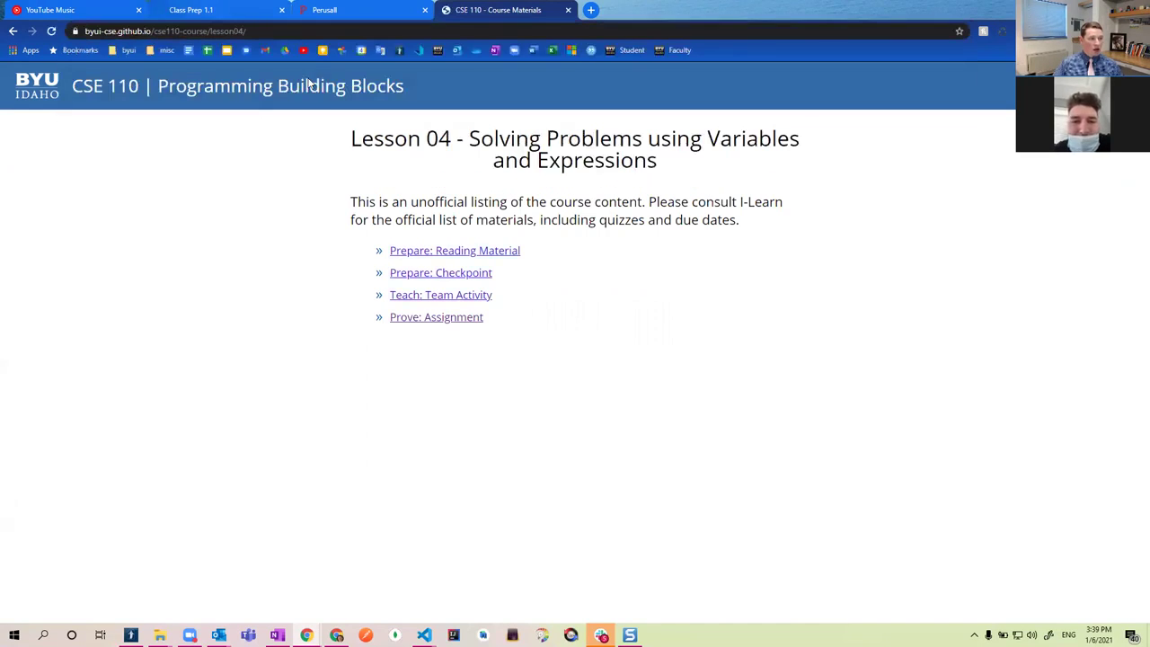
left_click(311, 29)
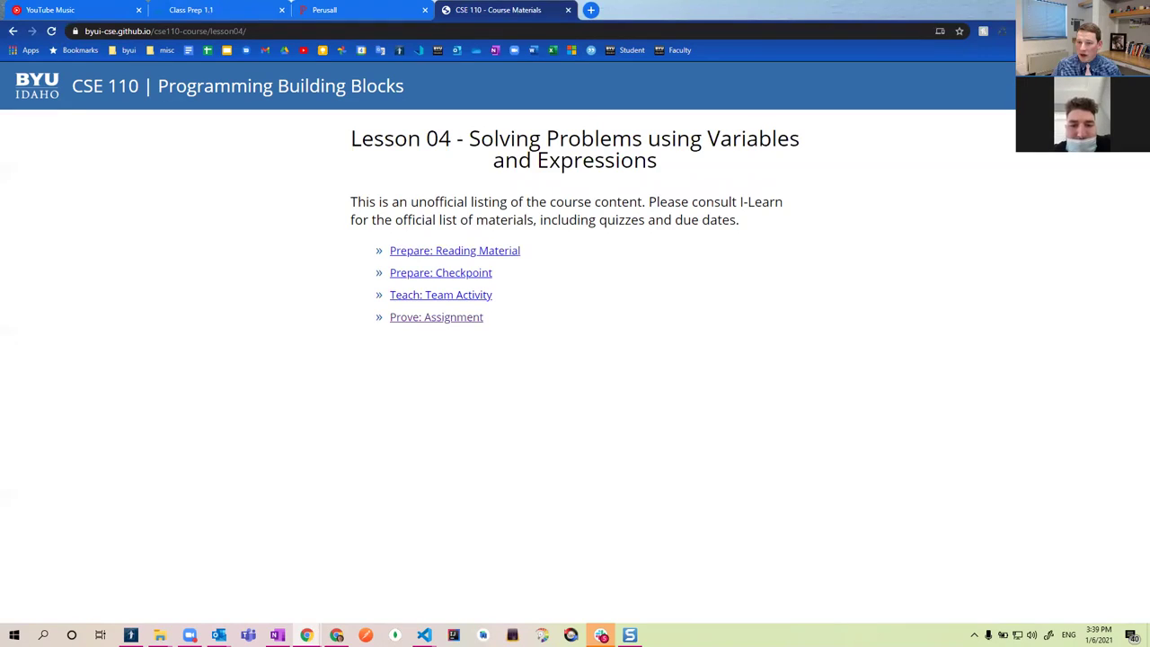
Step: Bring back the "Link to Course Materials" draft, make its window narrower, and place it beside the Lesson 04 links
key("alt+Tab")
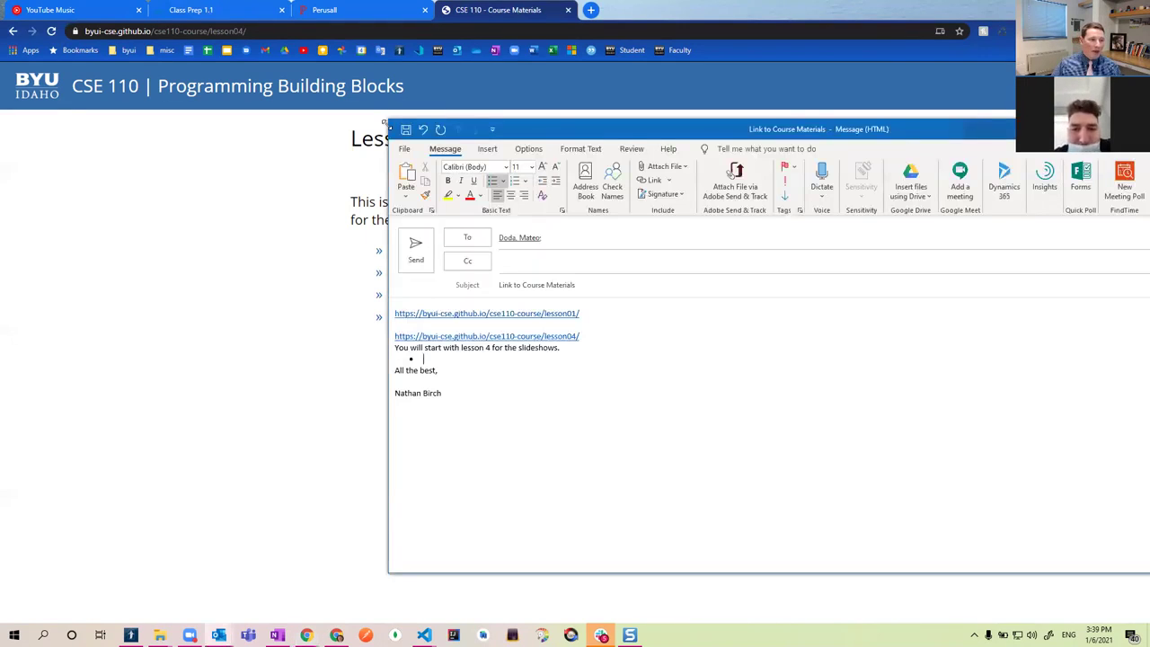
left_click_drag(387, 117, 793, 72)
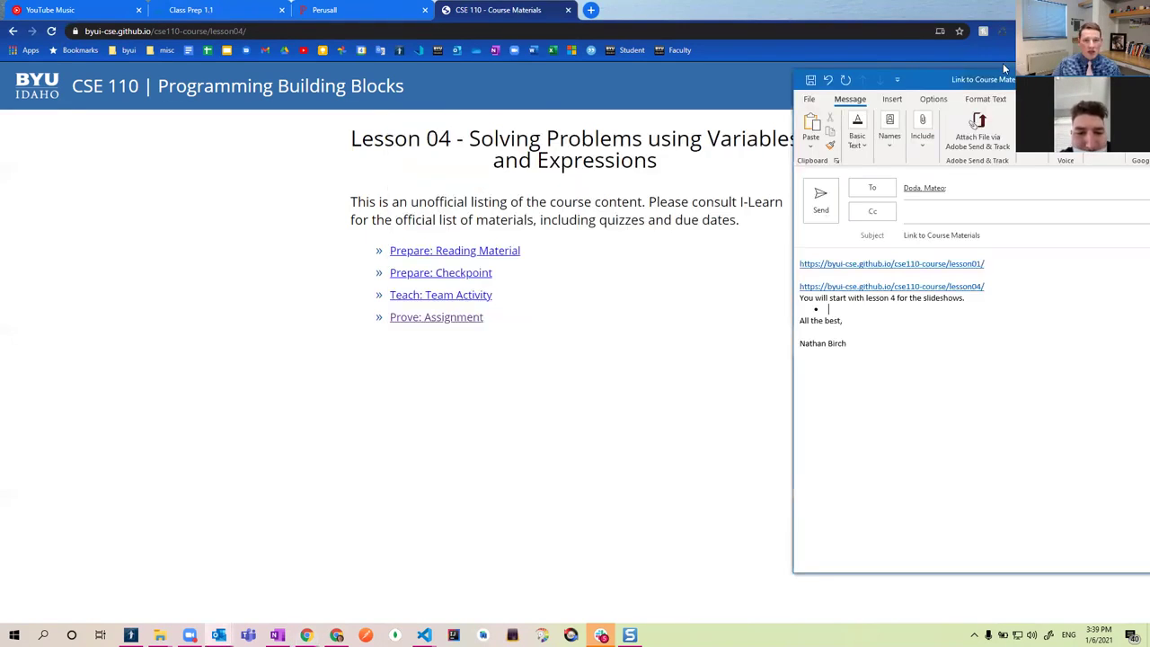
left_click_drag(869, 81, 728, 99)
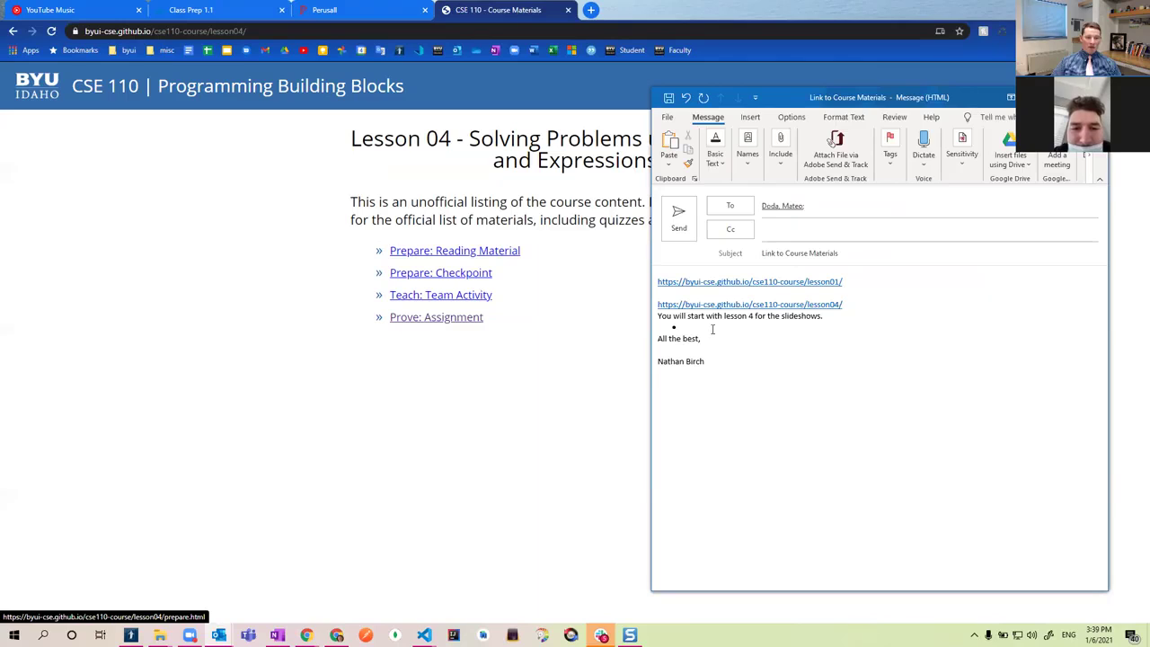
Step: Write the bullet "Most content will come from Prepare: Reading Material" in the email and begin another bullet
type("Most con")
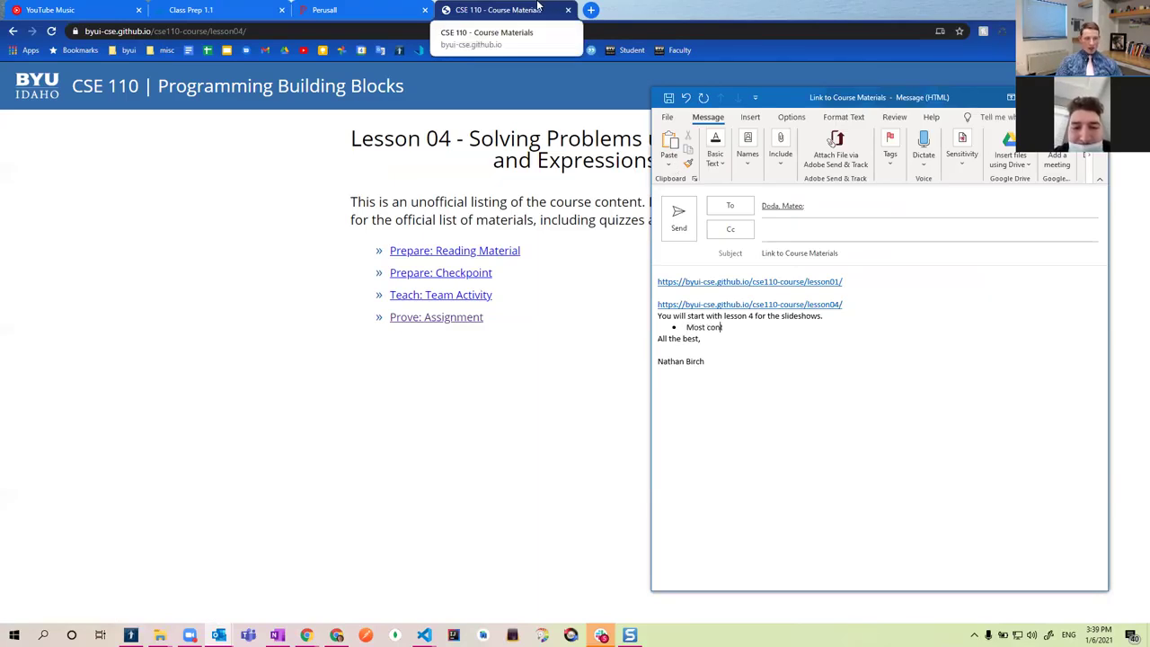
type("tent will come from Prepare:Reading ")
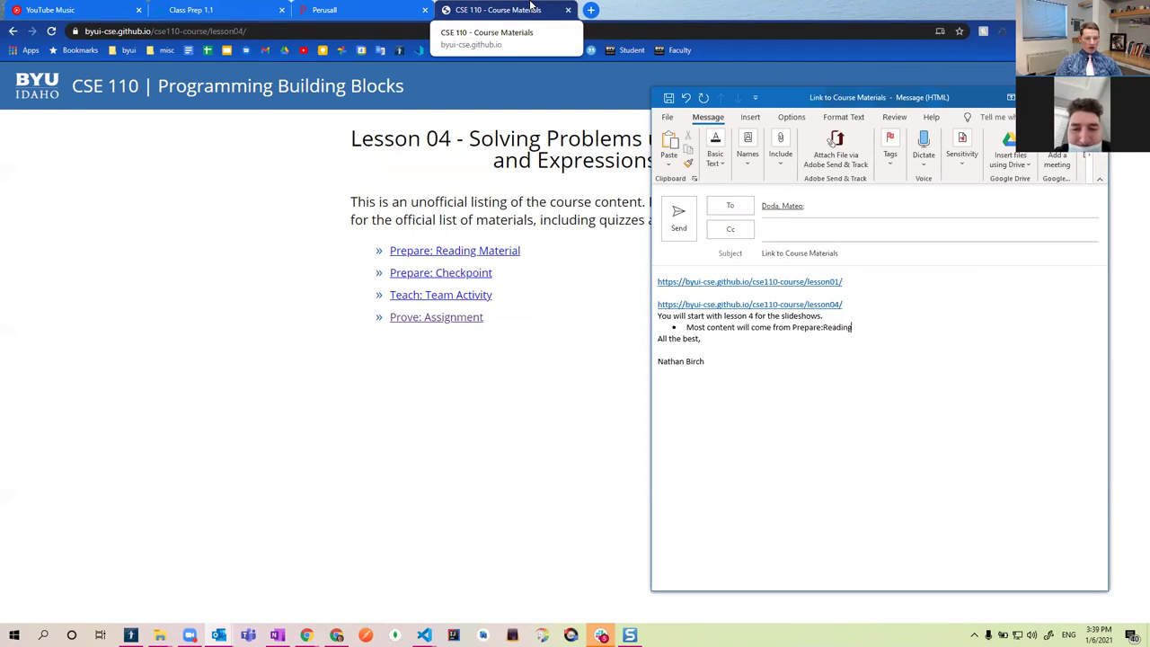
type("Material")
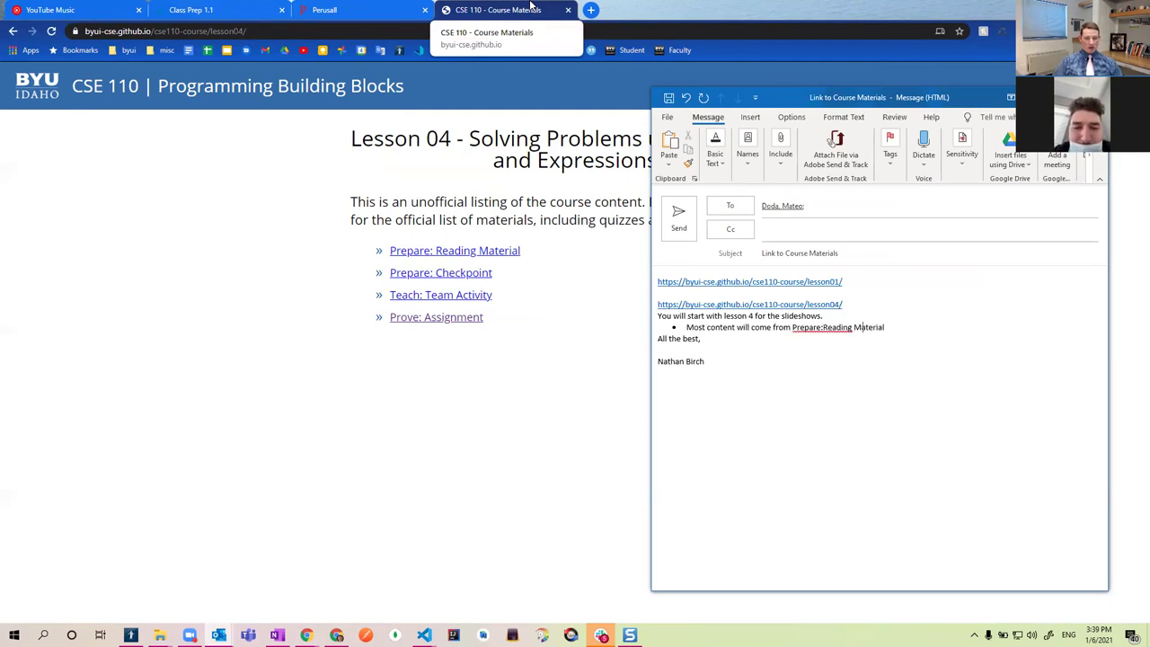
key("End")
key("Return")
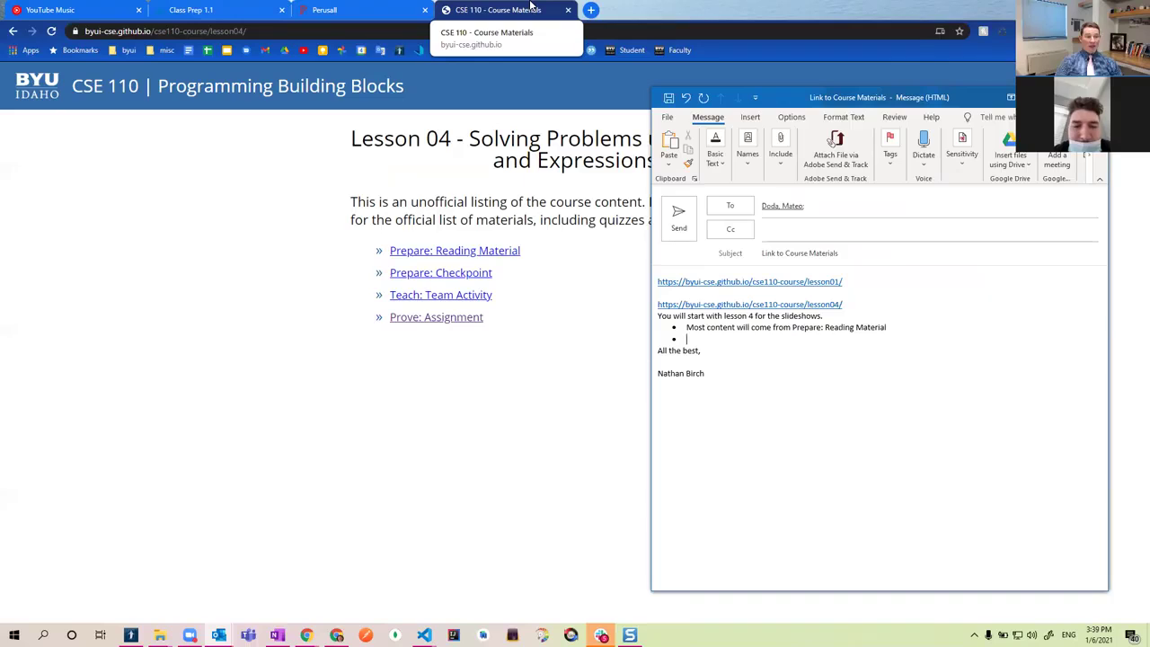
Step: Write the second bullet "Look at Checkpoint, Team Activity, and Prove...and include any information that would help the students on these assignments"
type("Look at")
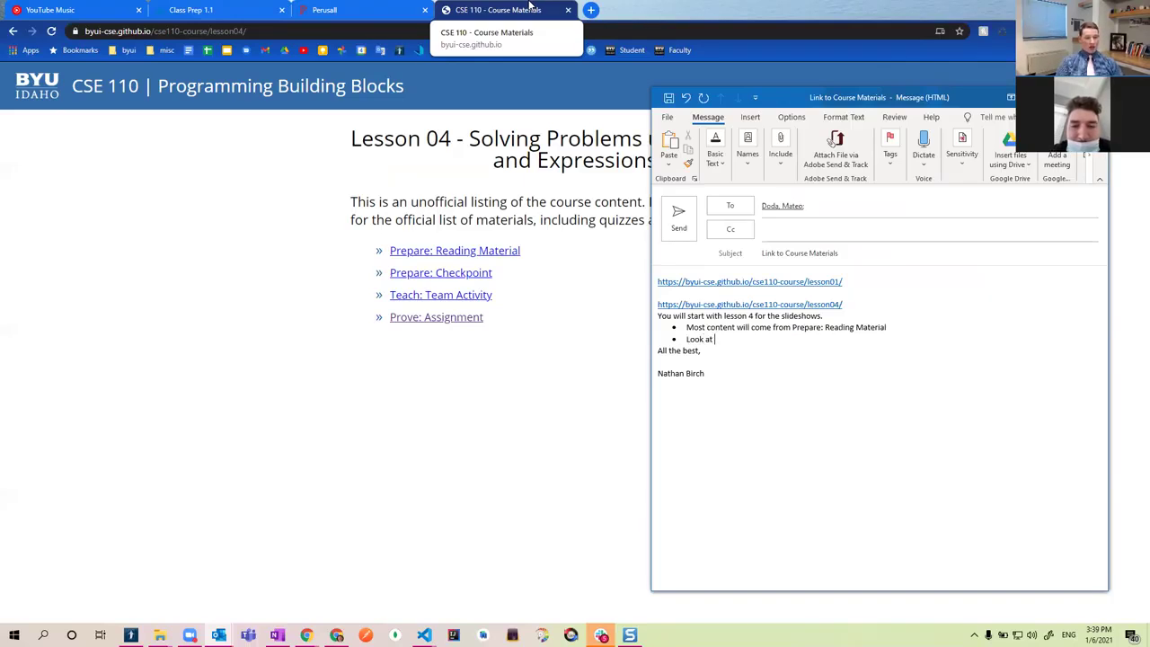
type(" Checkpoint, T")
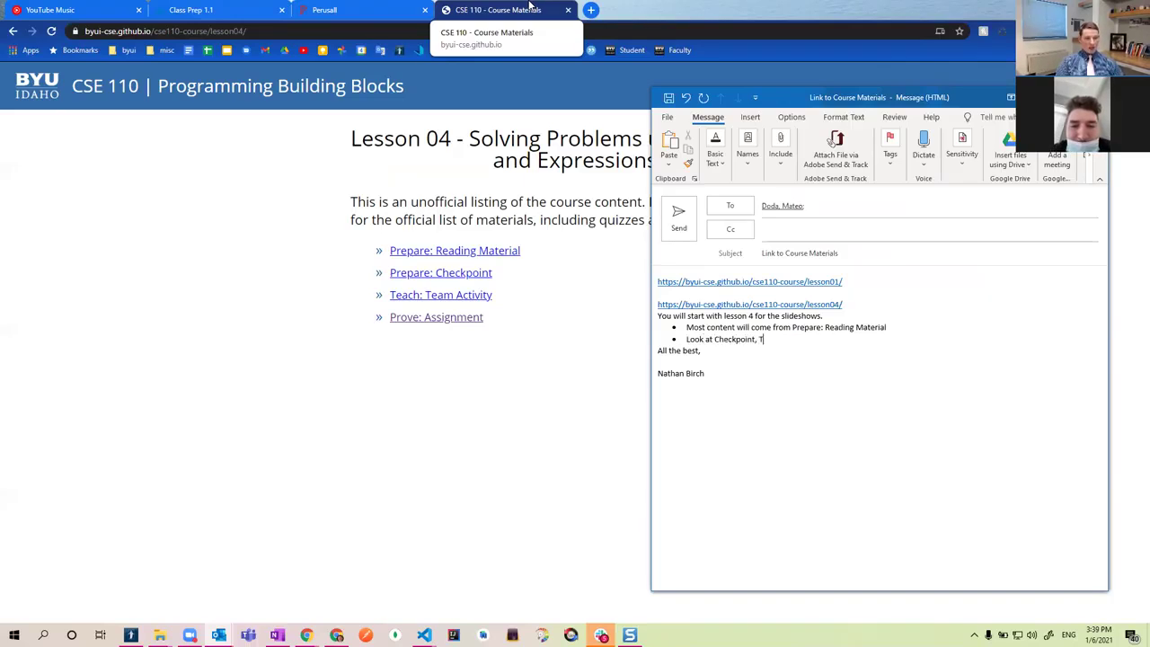
type("eam Activity, and P")
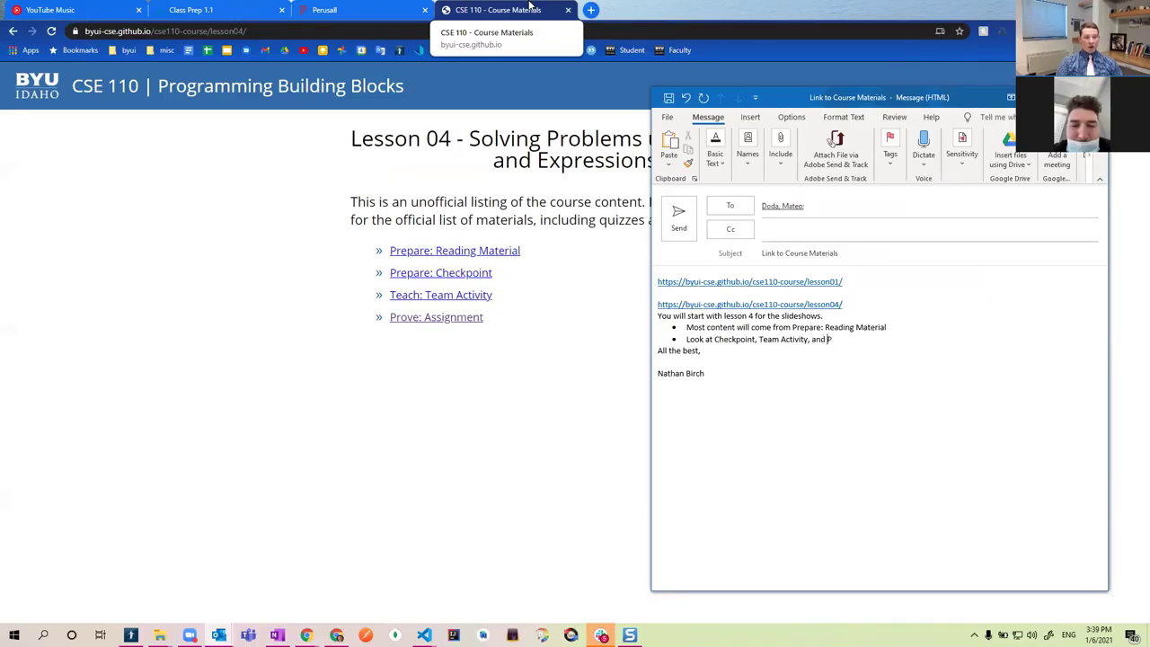
type("rove...and includ")
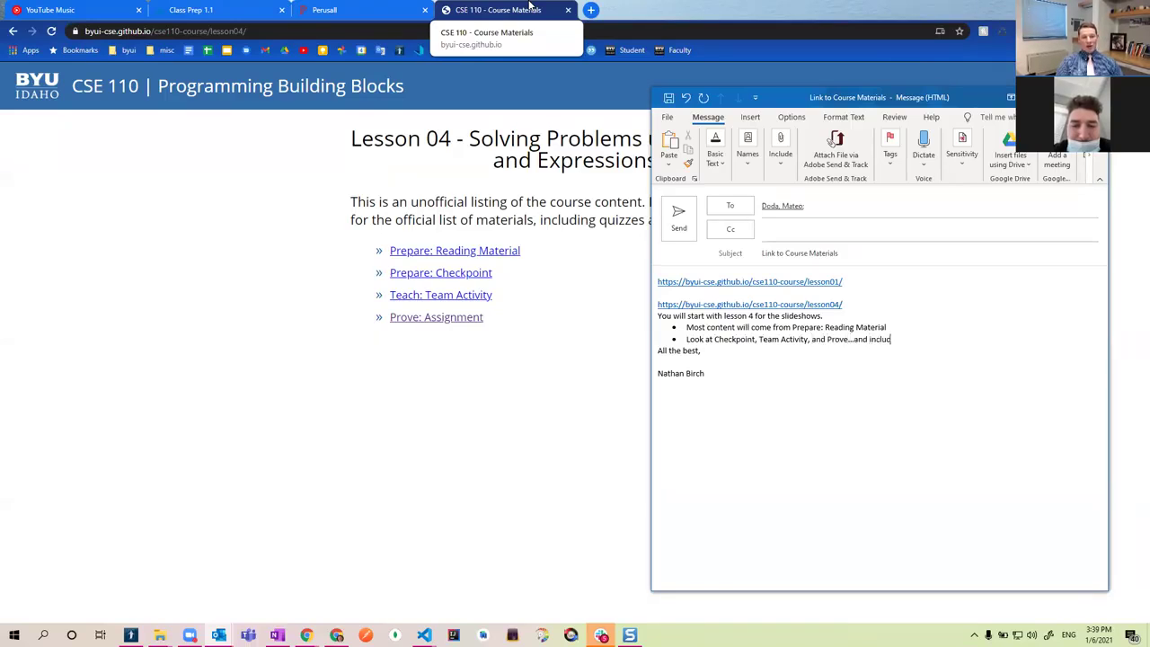
type("e any information th")
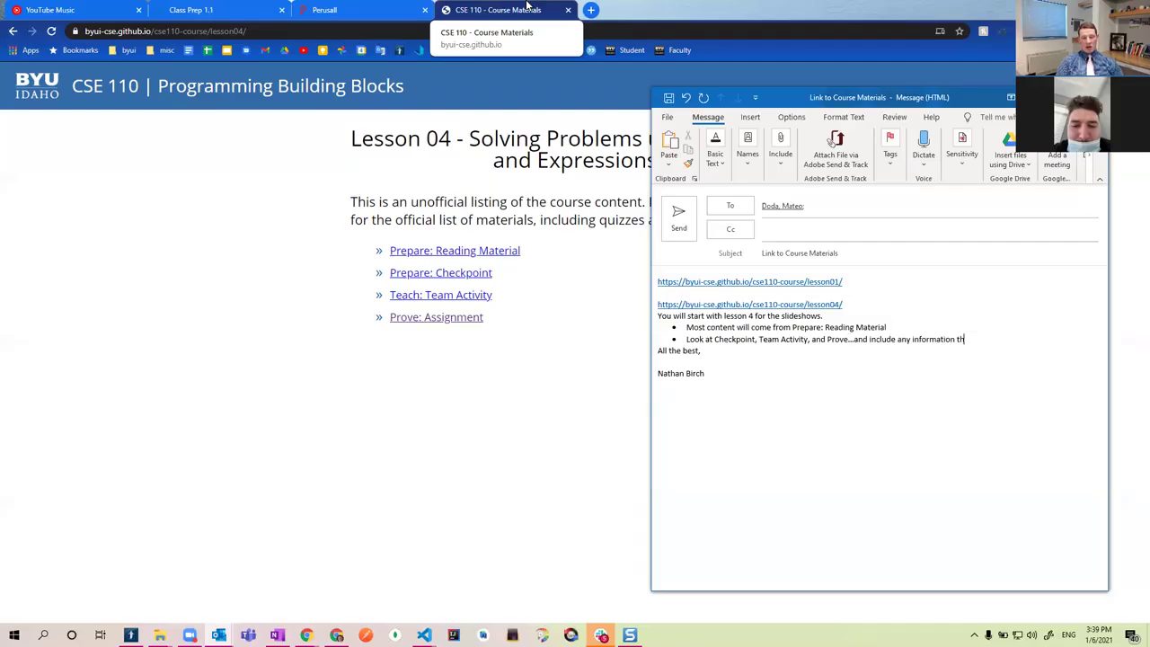
type("at would help the st")
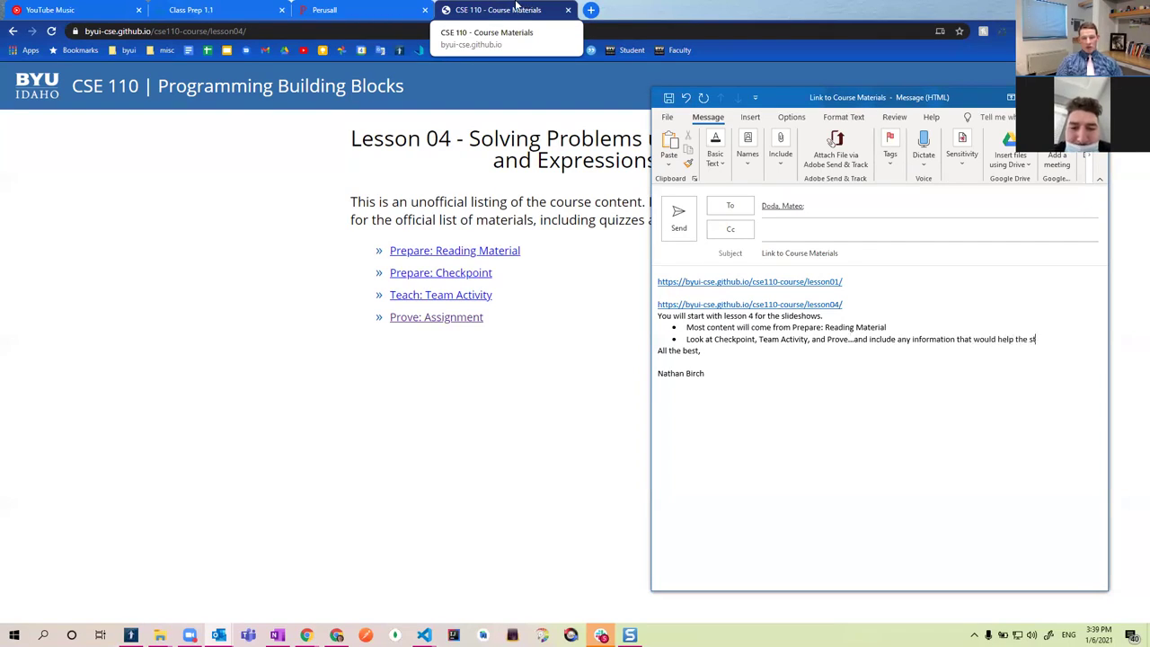
type("udents on these assignments")
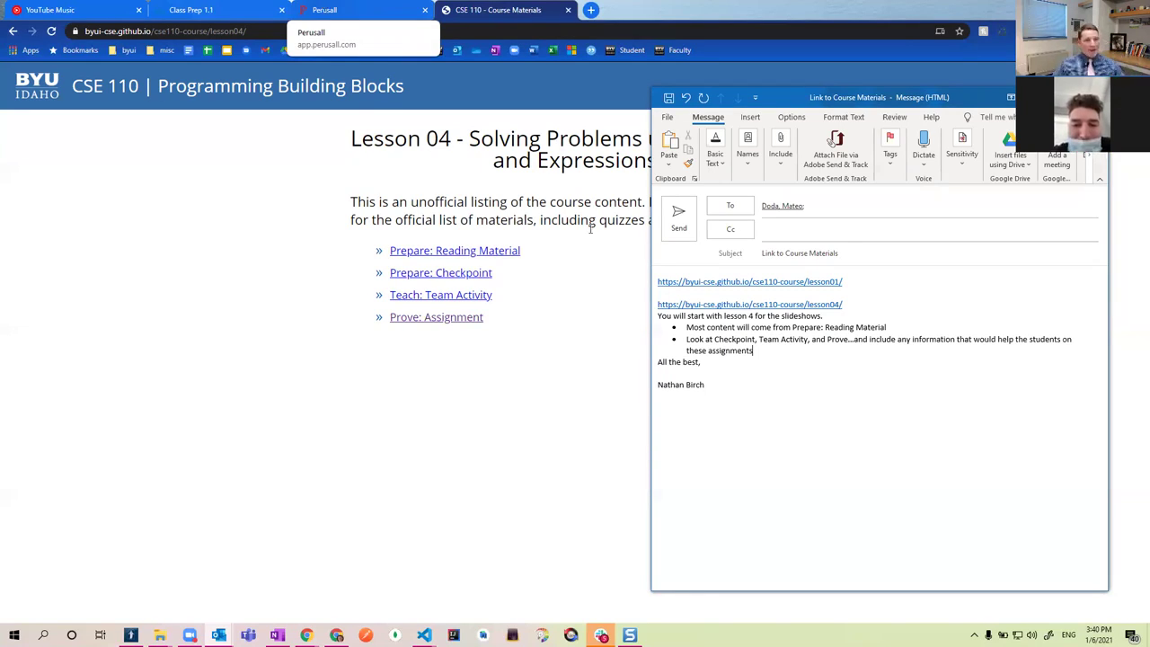
Step: Switch to the Lesson 01 - Introduction to Course & Python presentation in Google Slides
key("alt+Tab")
key("alt+Tab")
key("alt+Tab")
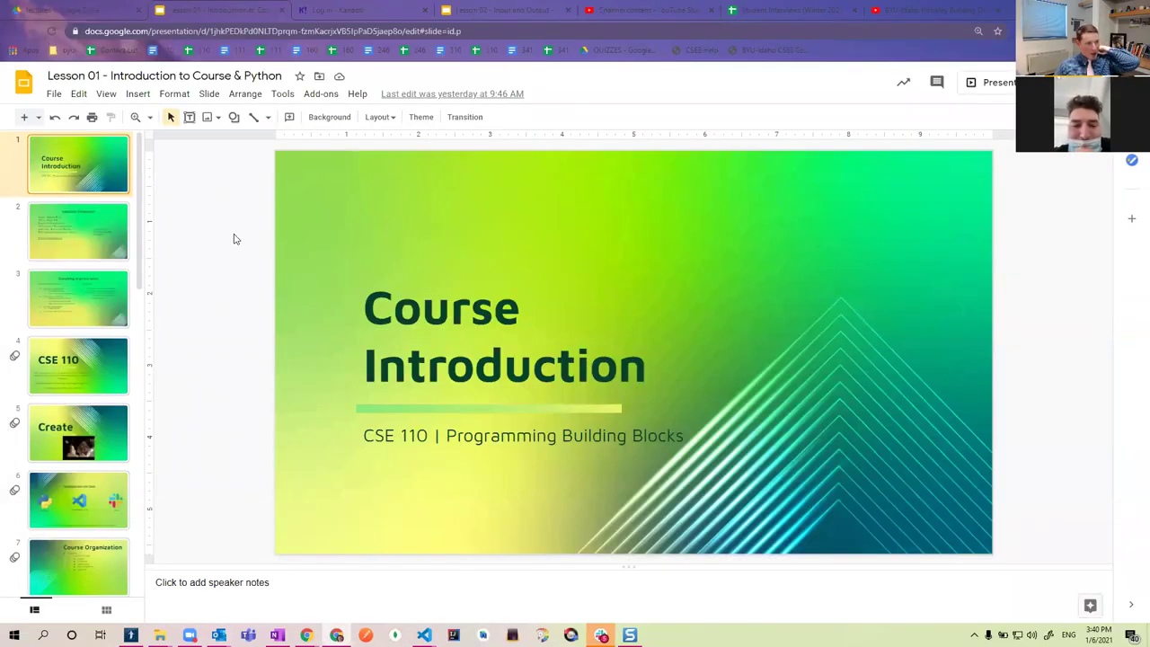
Step: Compare the Lesson 01 and Lesson 02 title slides and select the "Input & Output" title in Lesson 02
left_click(491, 10)
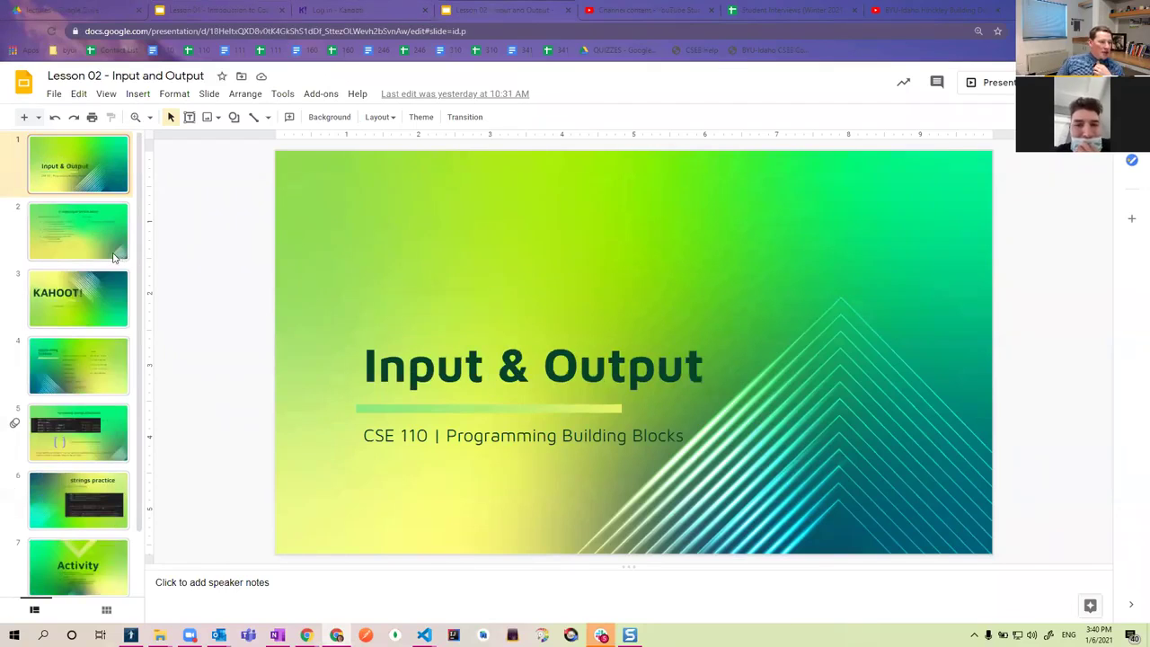
left_click(189, 9)
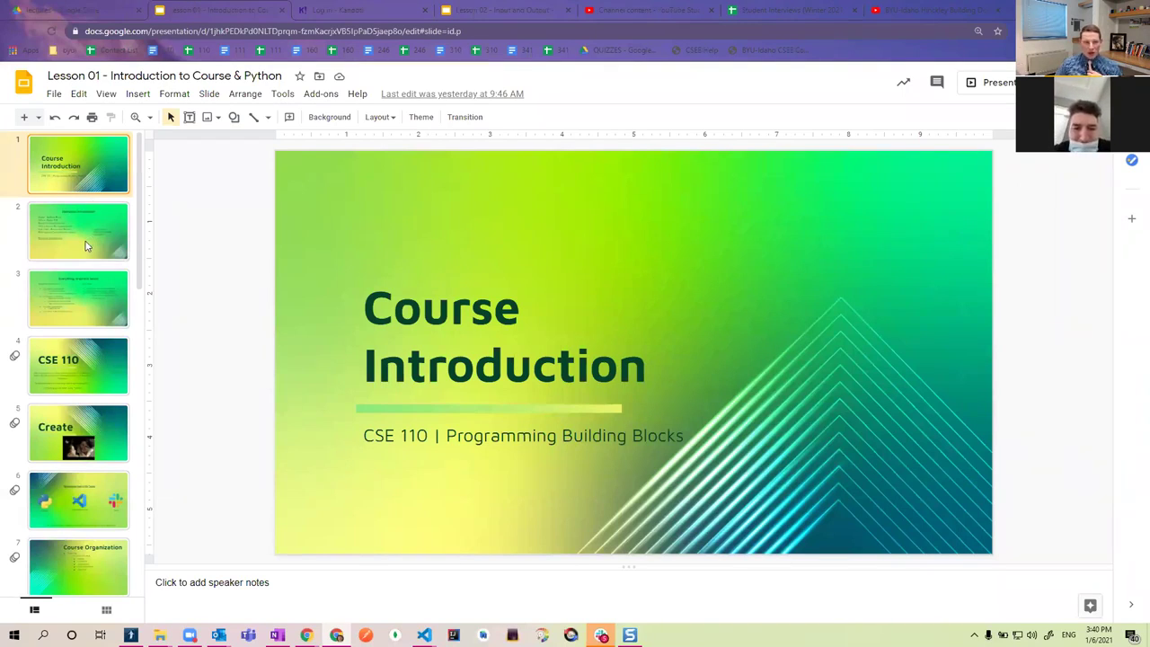
left_click(504, 11)
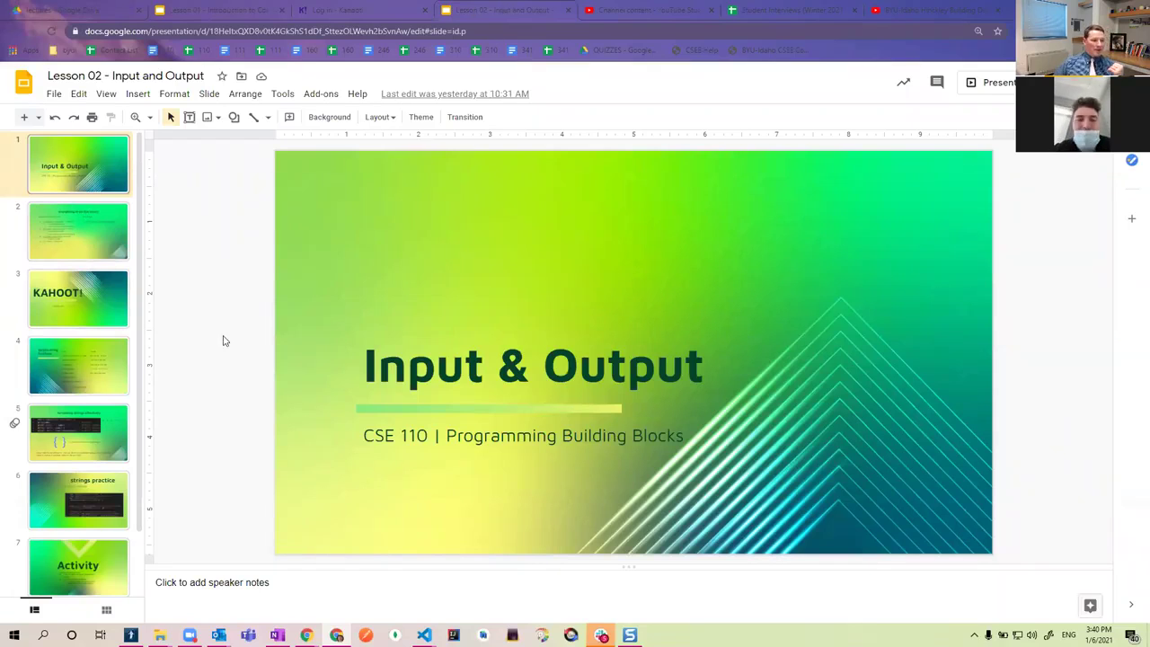
left_click_drag(365, 366, 705, 366)
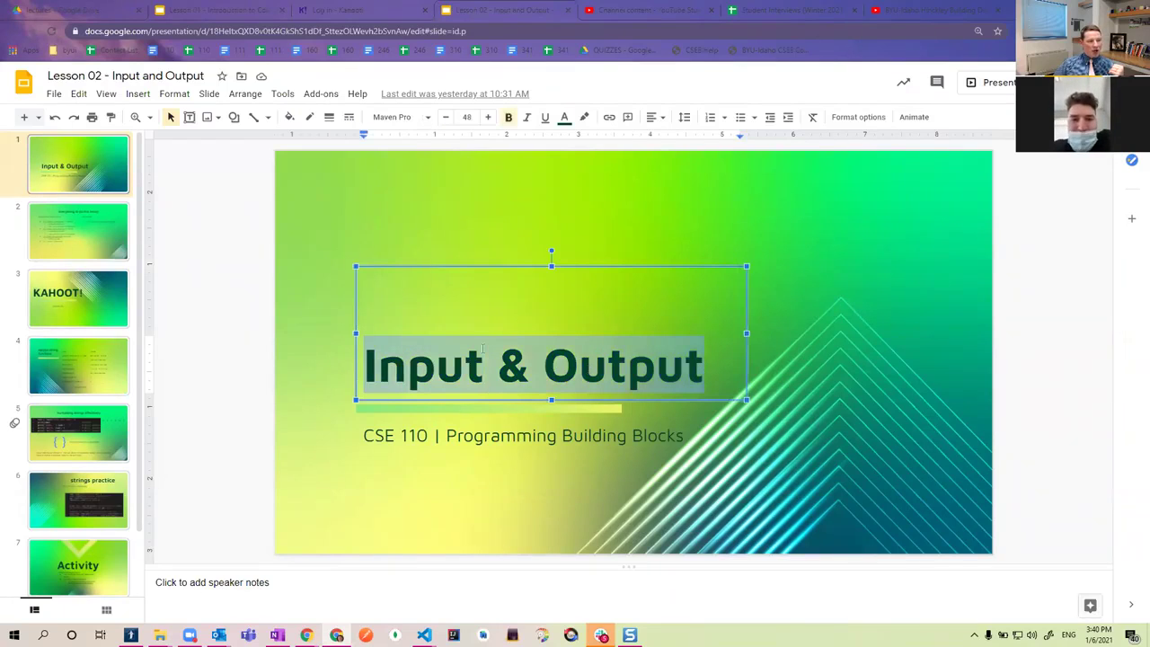
Step: Examine the Lesson 04 heading on the course materials page and return to the Lesson 02 presentation
key("alt+Tab")
key("alt+Tab")
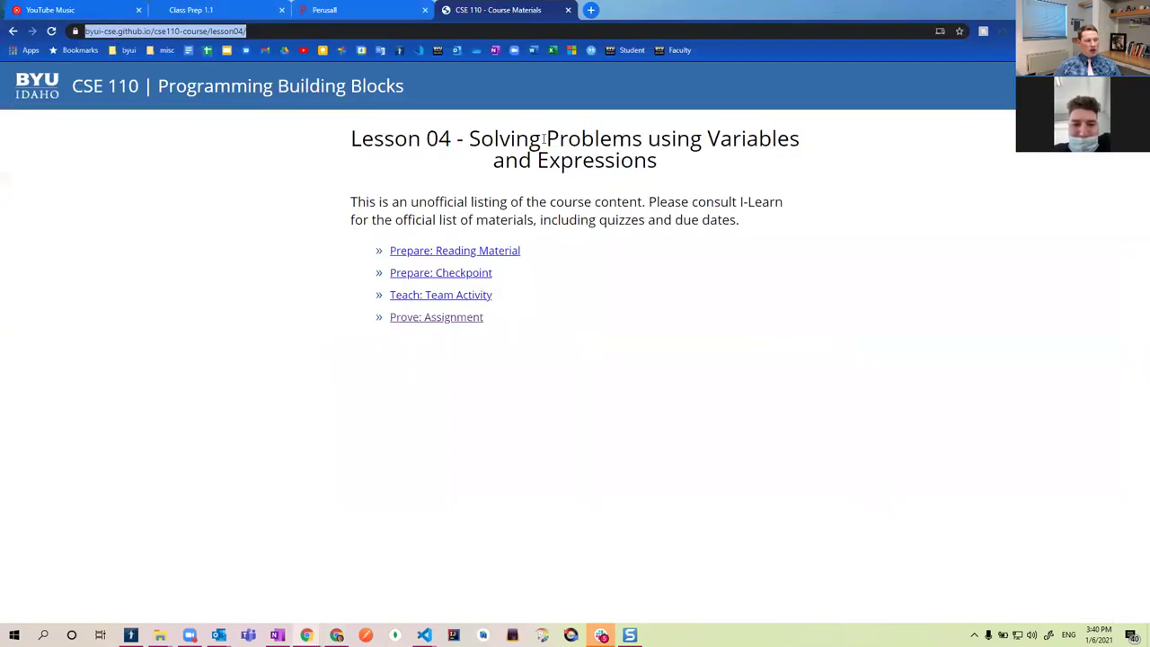
left_click_drag(657, 163, 325, 148)
left_click(477, 175)
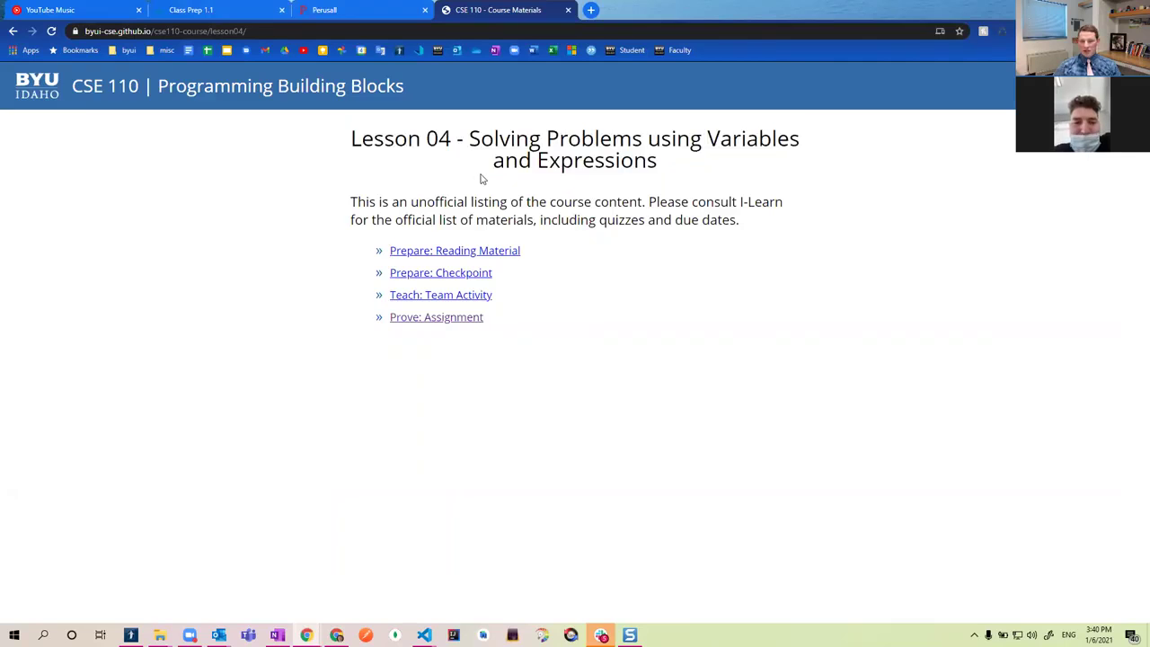
key("alt+Tab")
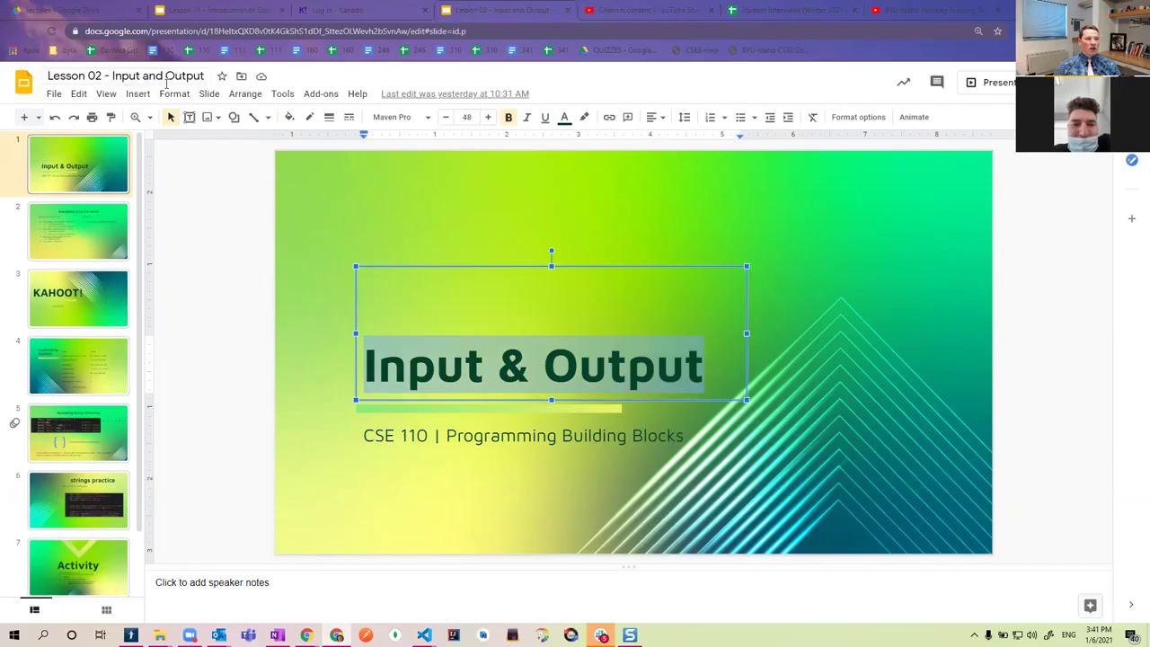
Step: Copy the web link behind "02 Prepare: Checkpoint" on the "Everything to do this lesson" slide
left_click(103, 215)
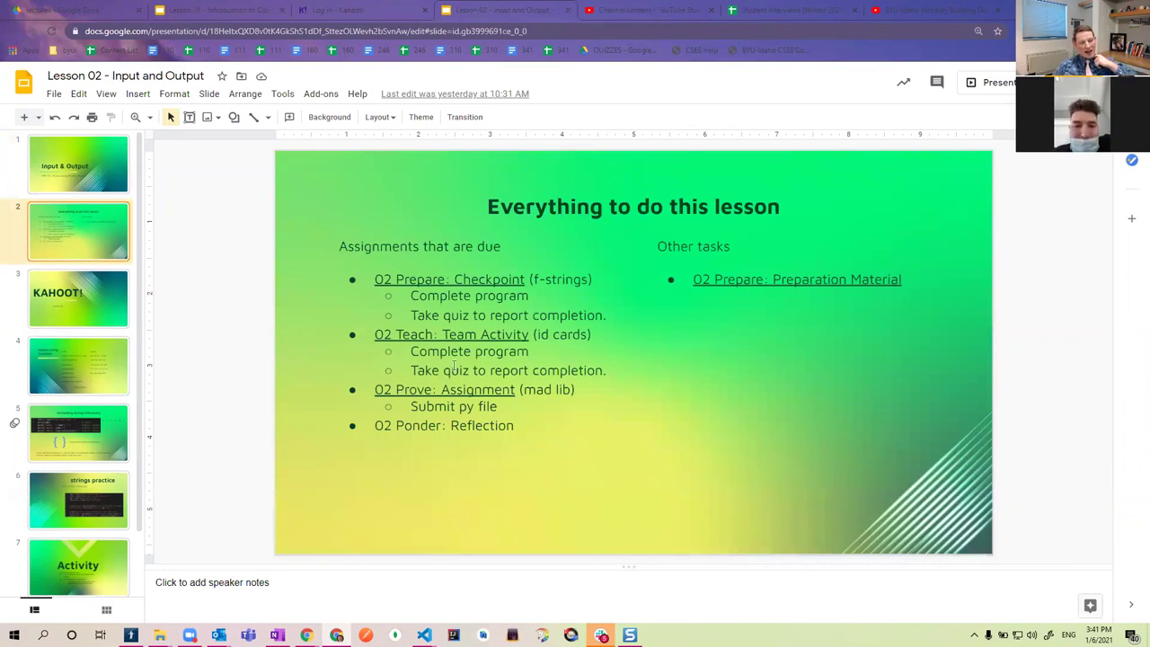
right_click(422, 278)
left_click(419, 281)
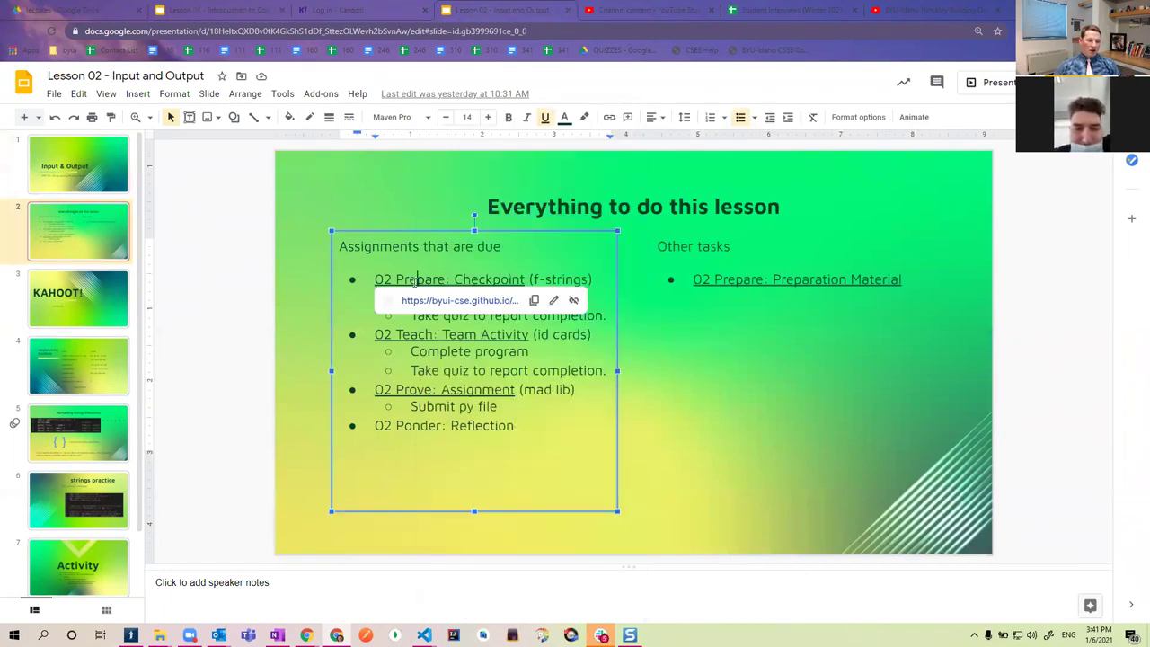
left_click(534, 300)
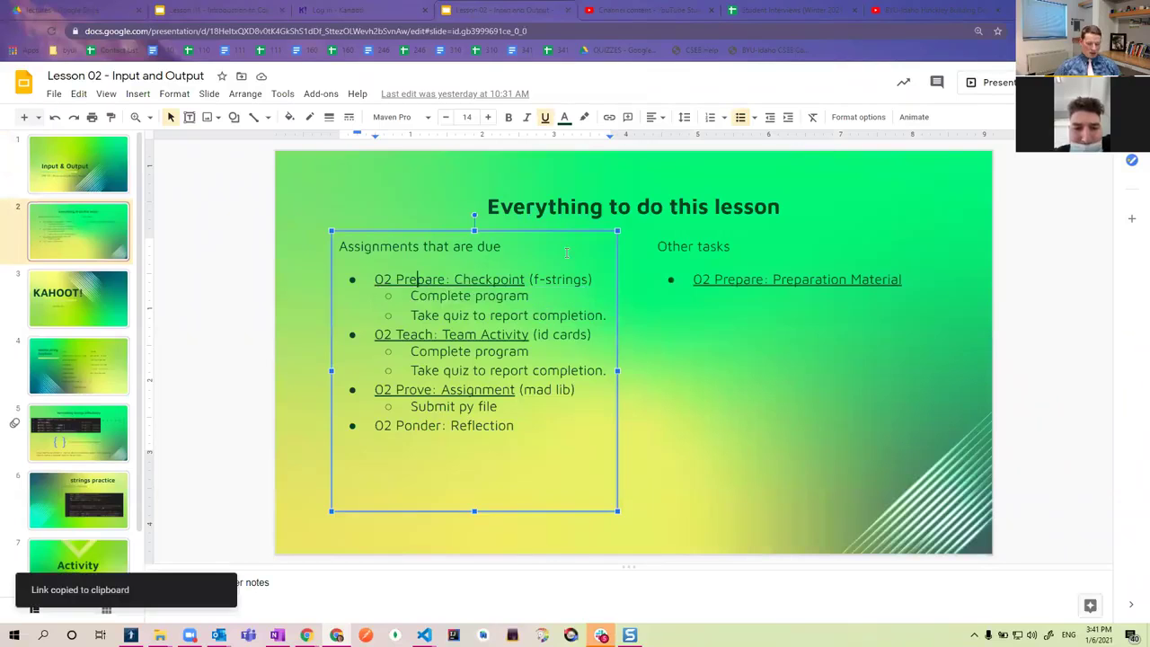
Step: Open the copied lesson02/checkpoint.html link in a new browser tab
key("ctrl+t")
key("ctrl+v")
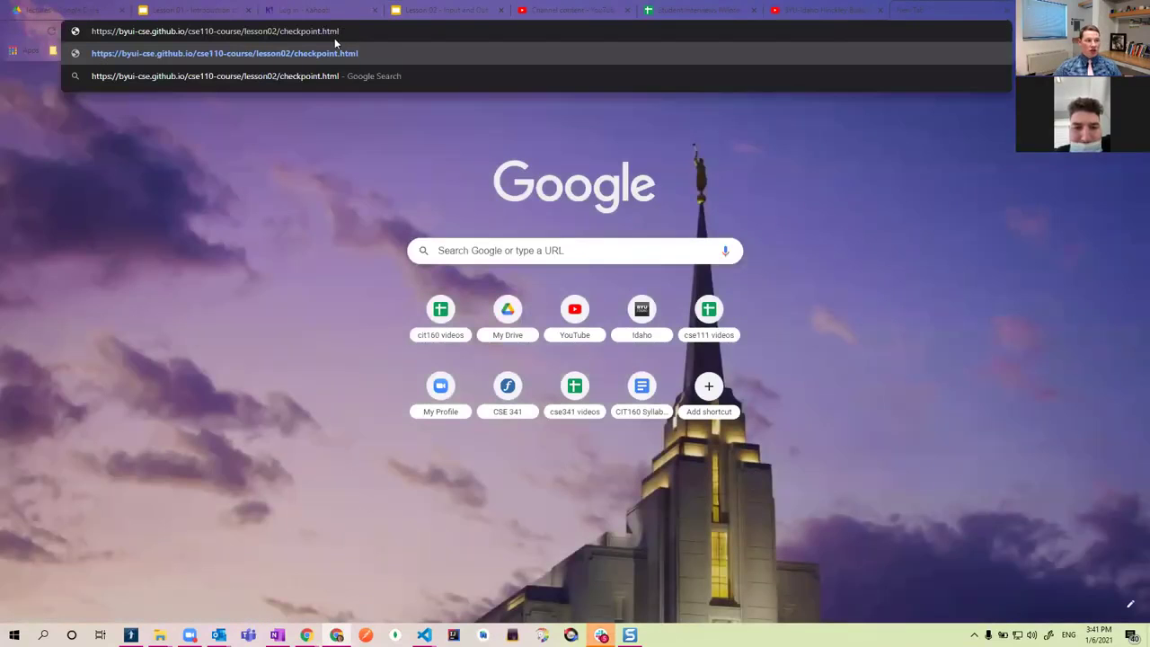
left_click_drag(155, 33, 324, 32)
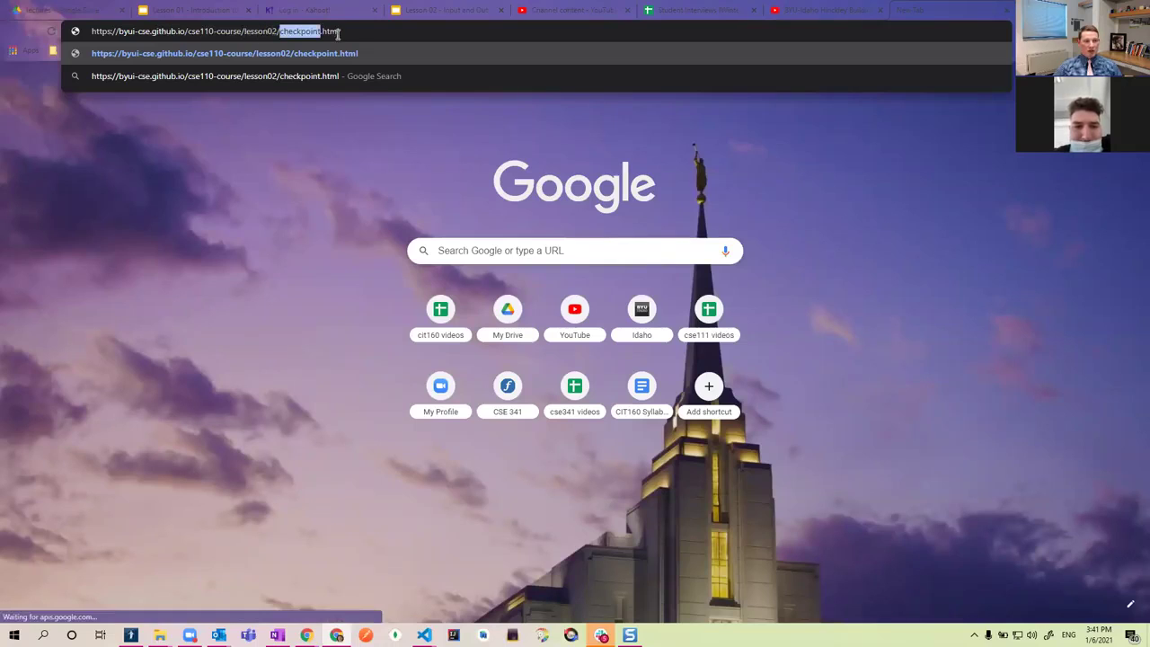
left_click(352, 31)
key("Return")
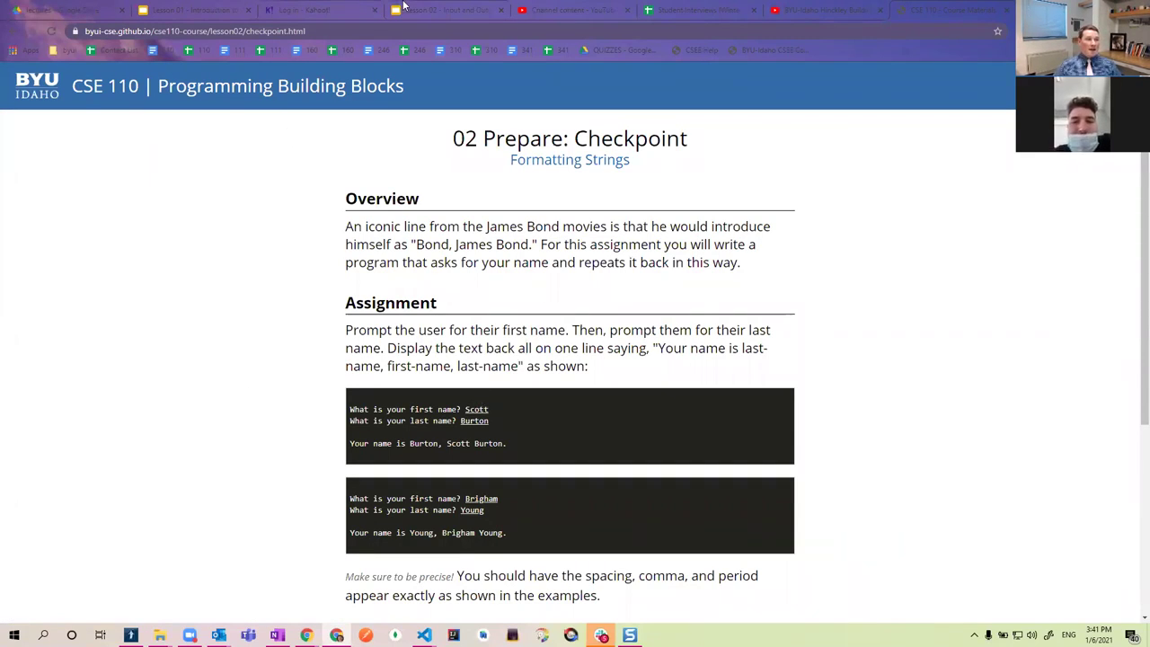
Step: Return to the Lesson 02 task slide and review its title, the linked Checkpoint item, and the other tasks
left_click(404, 9)
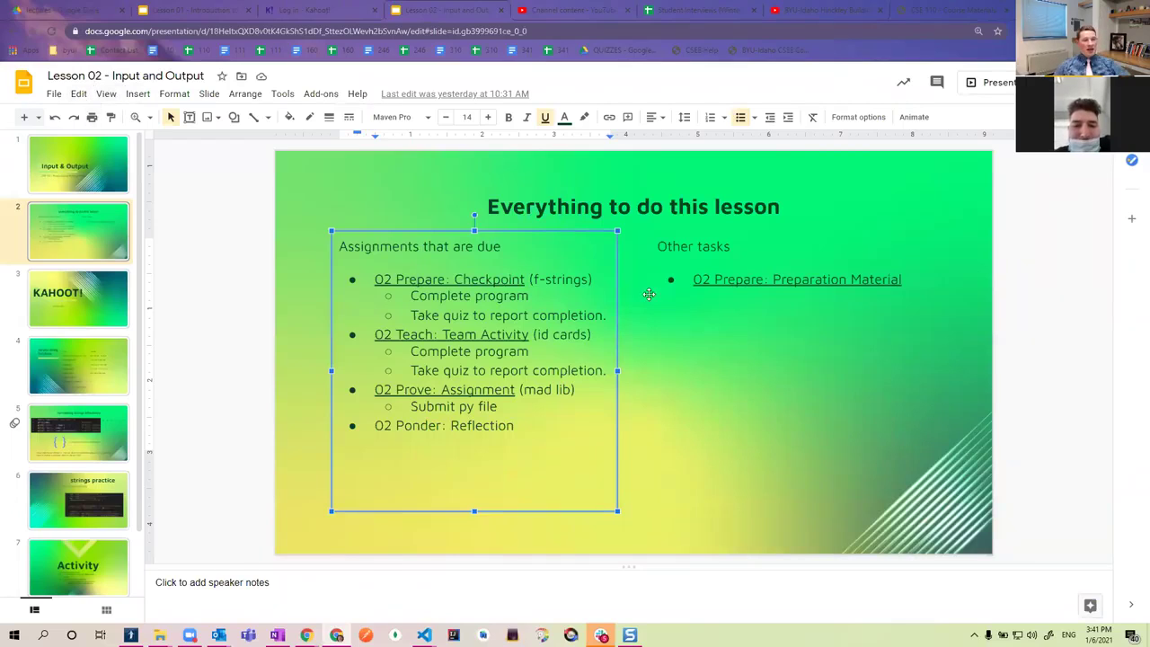
left_click(400, 192)
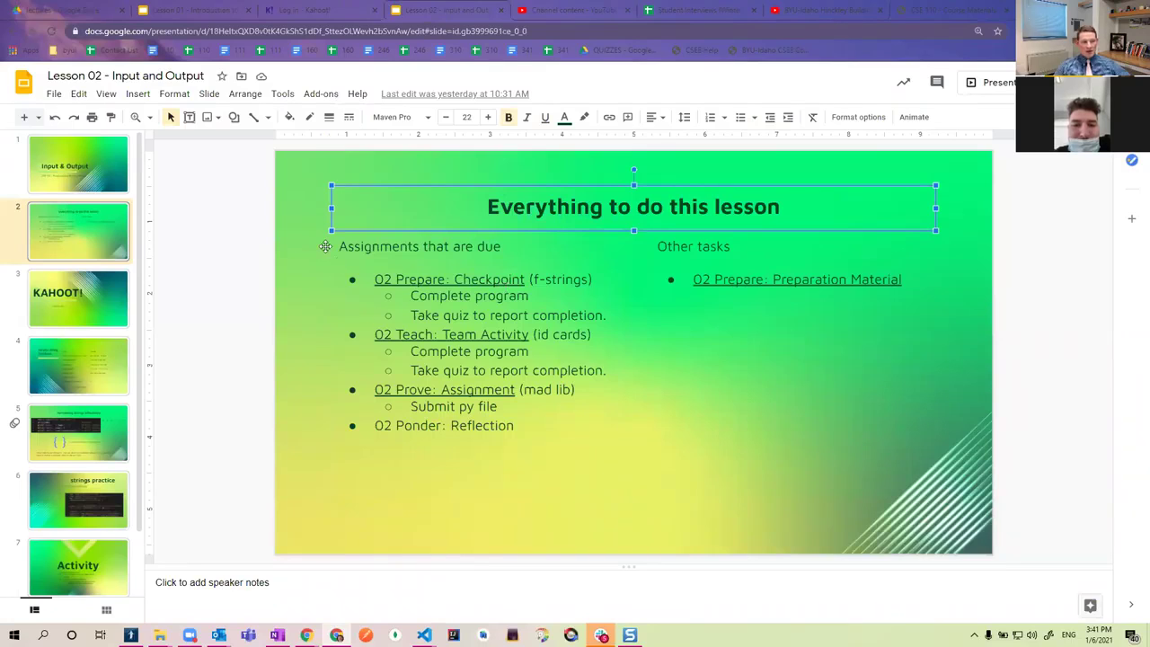
left_click_drag(377, 279, 525, 280)
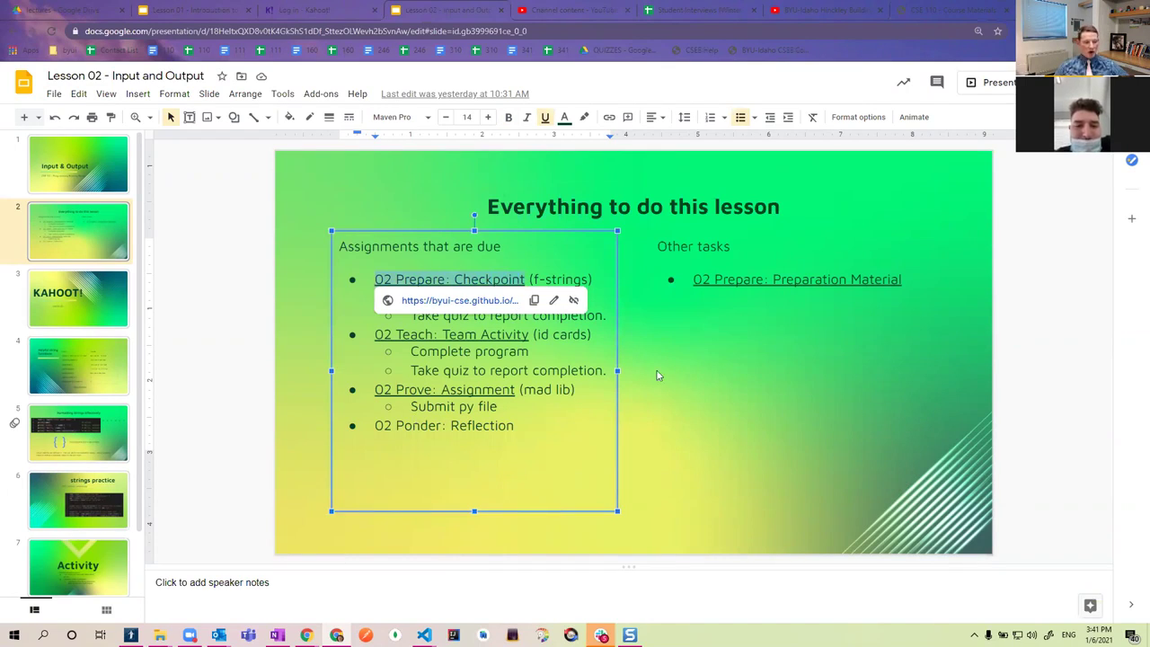
left_click(658, 409)
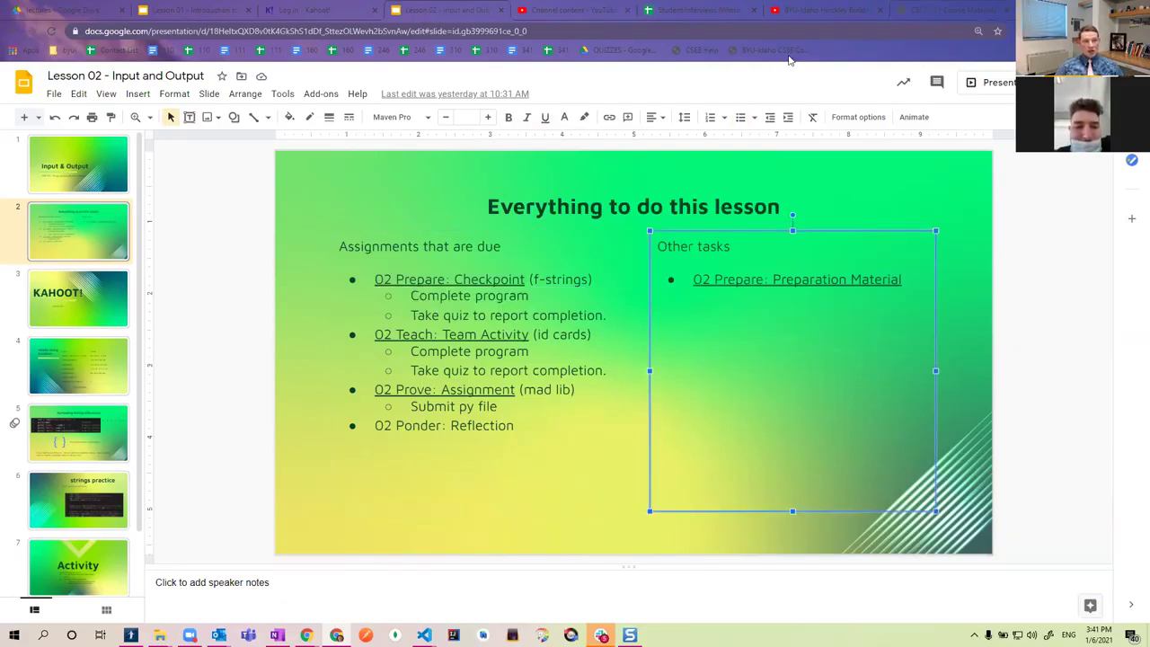
Step: Change the open Checkpoint page's address from lesson02 to lesson04 and load it
key("ctrl+9")
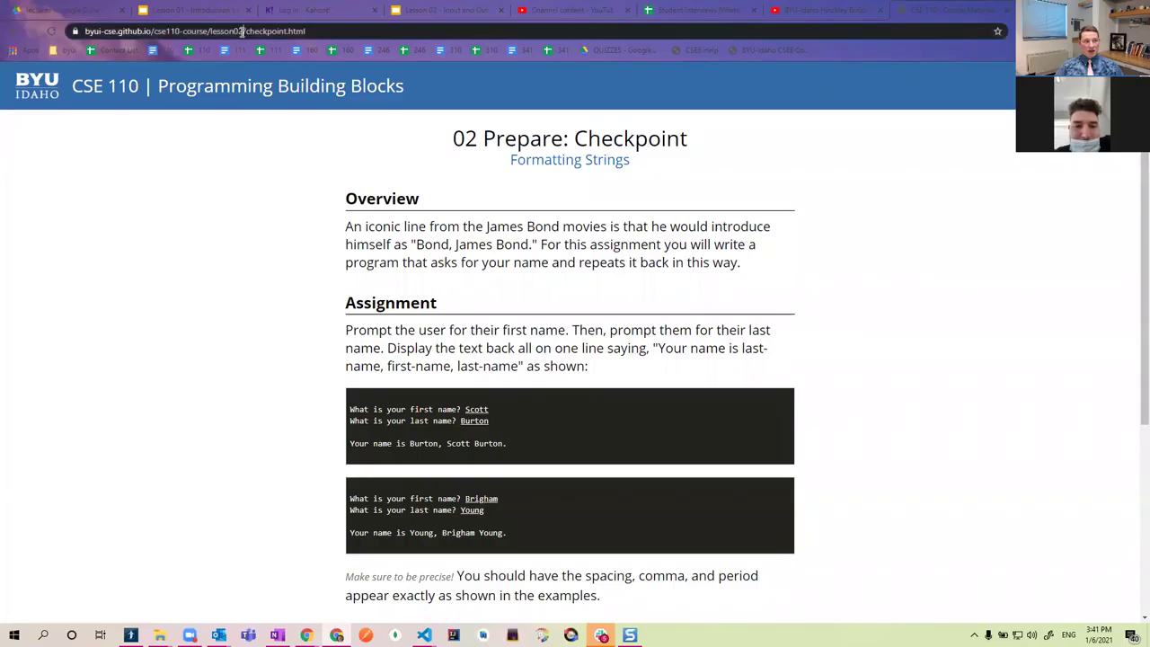
left_click(243, 31)
key("BackSpace")
type("4")
key("Return")
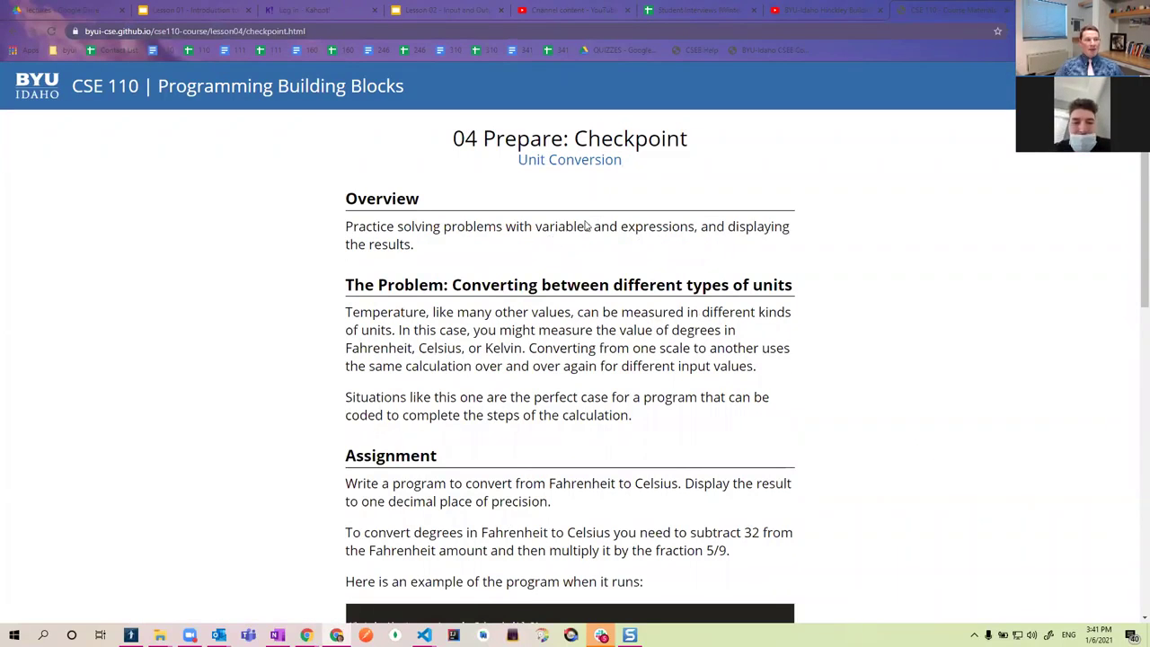
Step: Check the Lesson 04 material list, return to the Lesson 02 presentation, and view the KAHOOT! and "Helpful string functions" slides
key("alt+Tab")
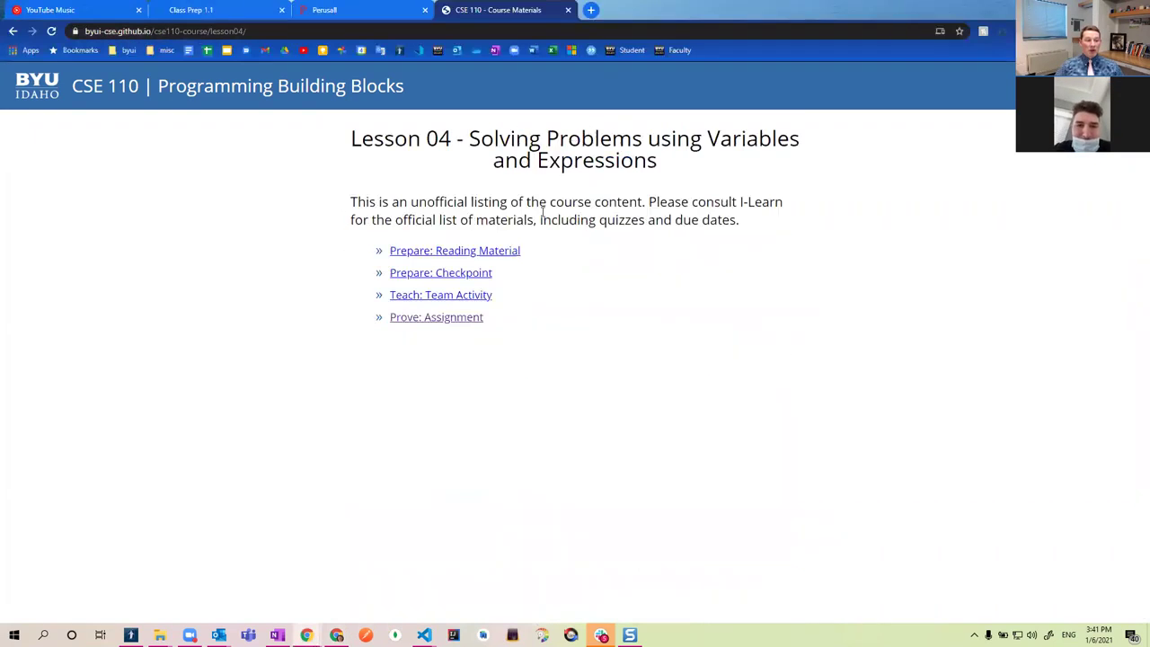
key("alt+Tab")
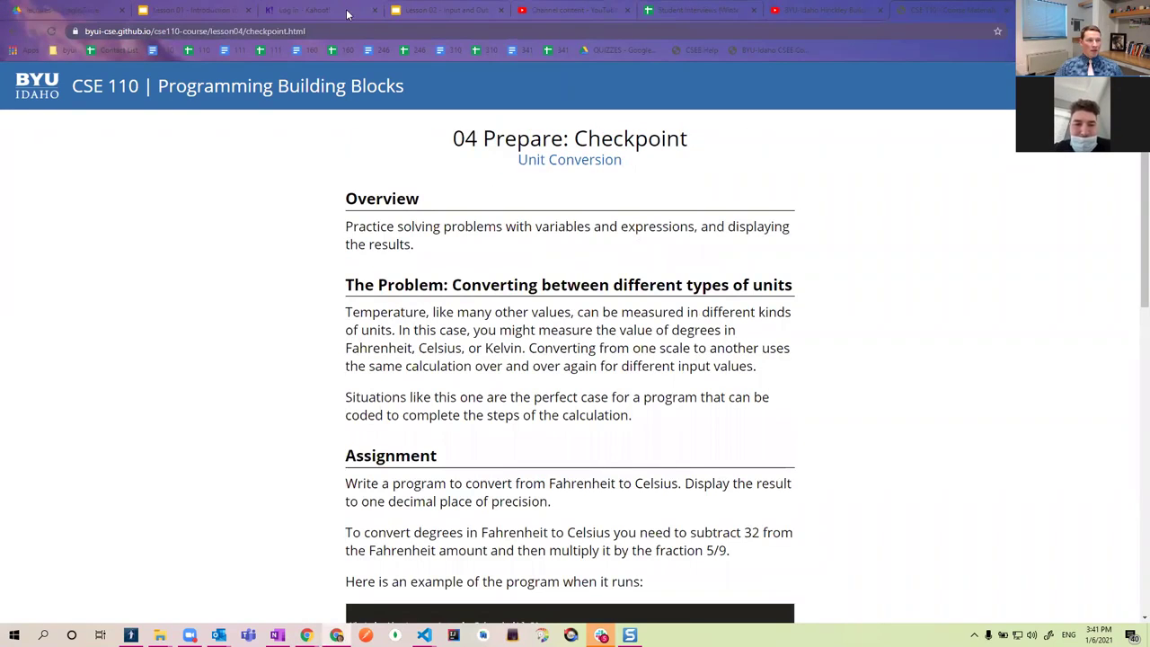
key("alt+Tab")
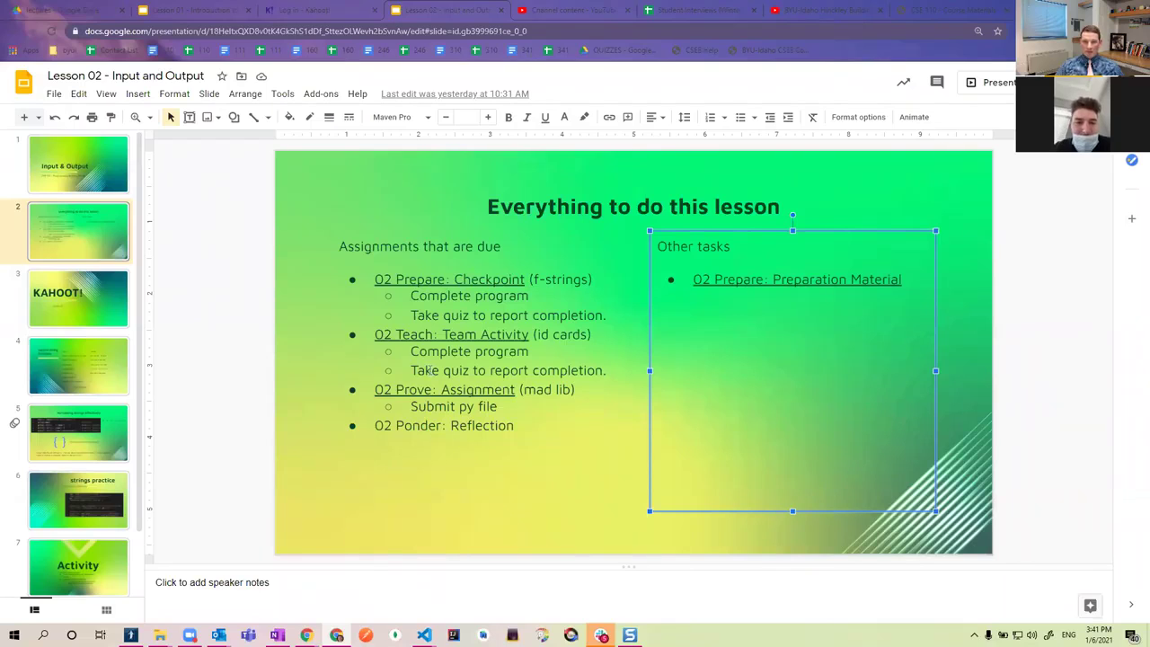
left_click(107, 314)
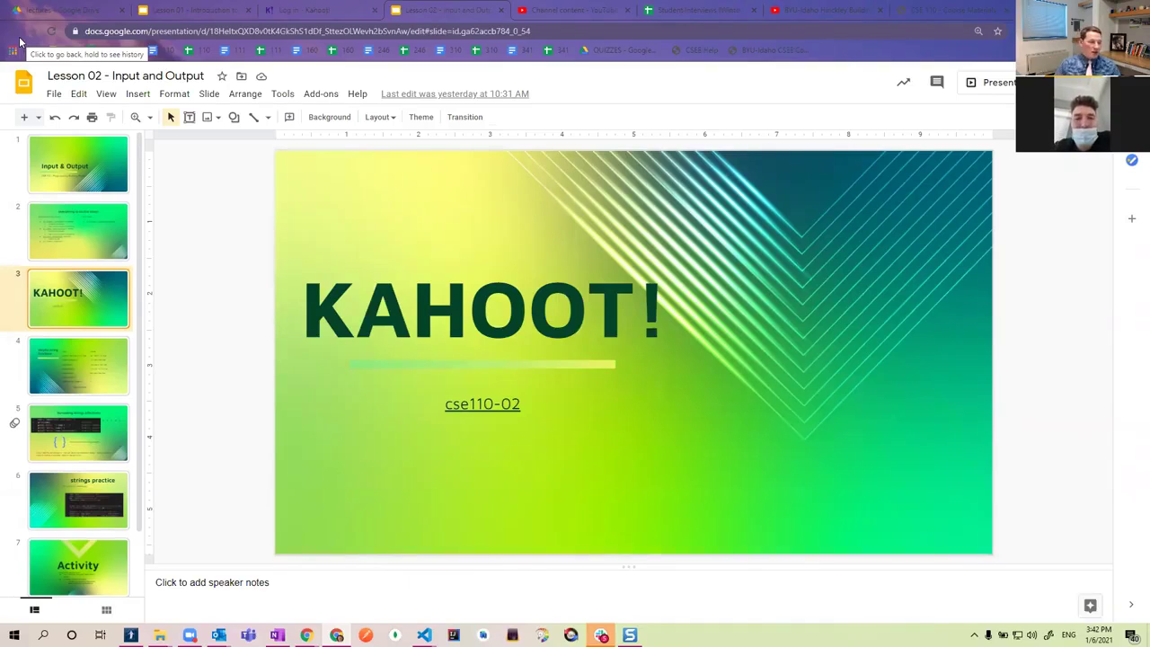
left_click(91, 372)
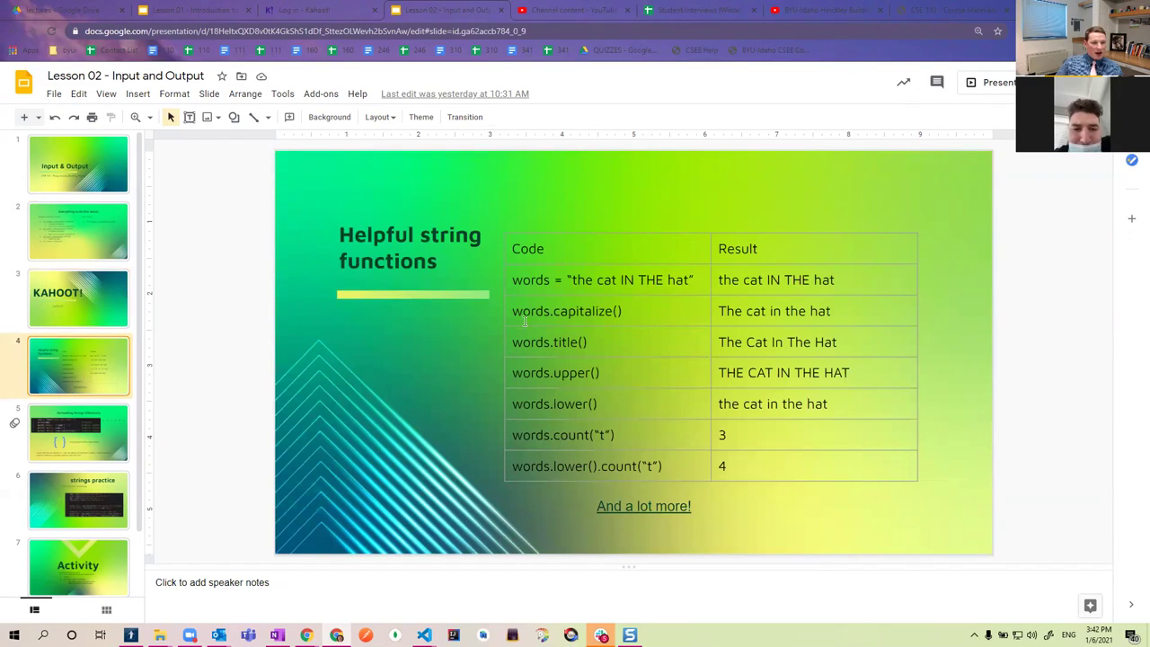
Step: Load the Lesson 02 course materials listing by shortening the page address to cse110-course/lesson02/
left_click(924, 11)
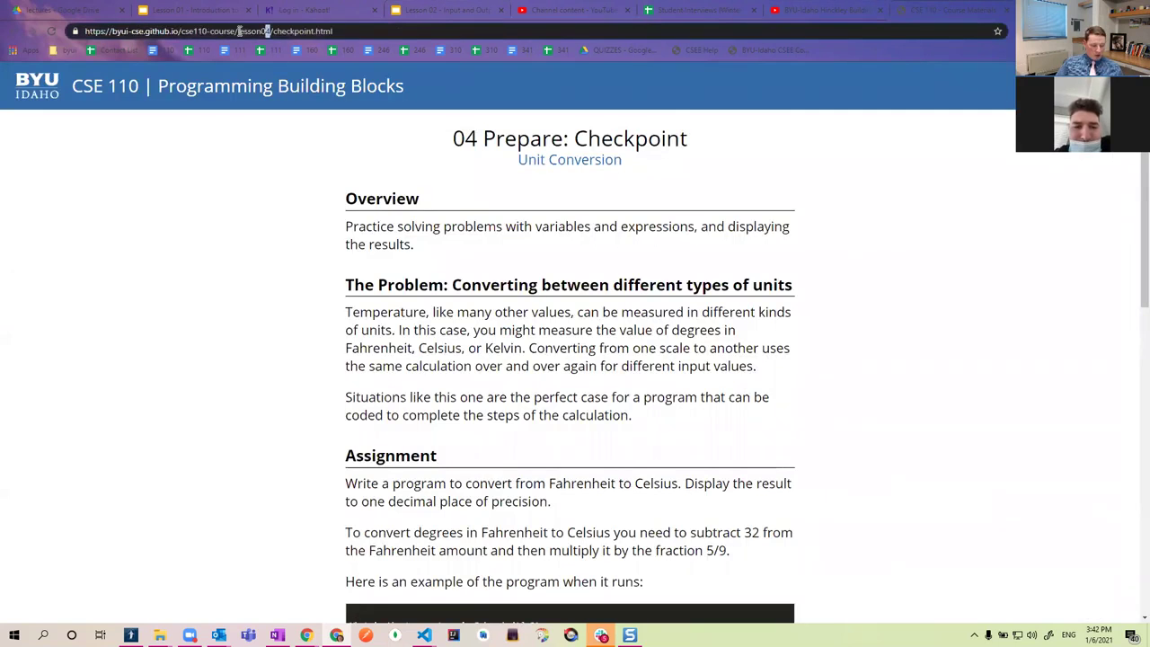
left_click(251, 31)
left_click_drag(378, 31, 273, 30)
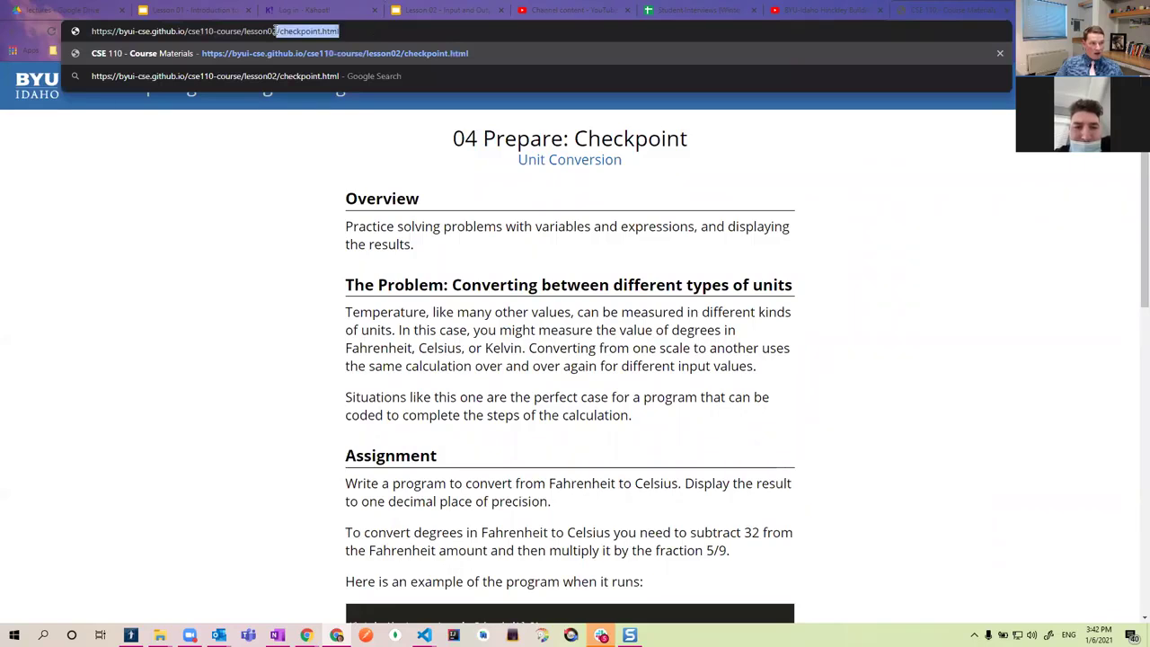
key("BackSpace")
key("Return")
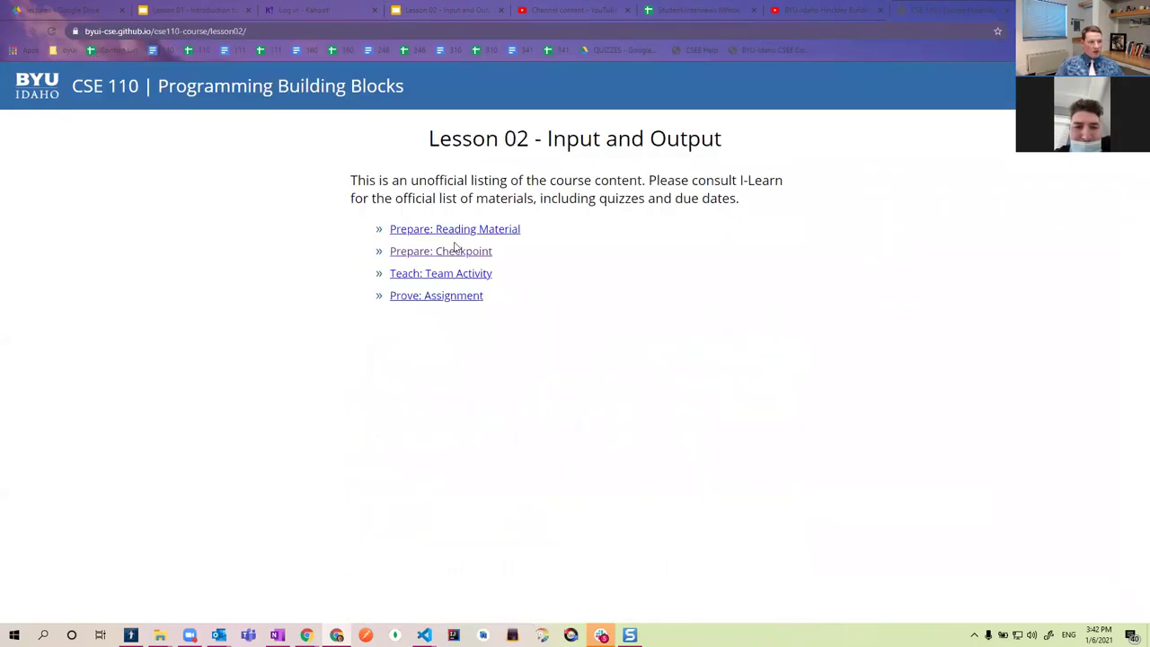
Step: Open the Lesson 02 Prepare: Reading Material page and examine its table of helpful string functions
left_click(455, 230)
scroll(494, 255, "down", 10)
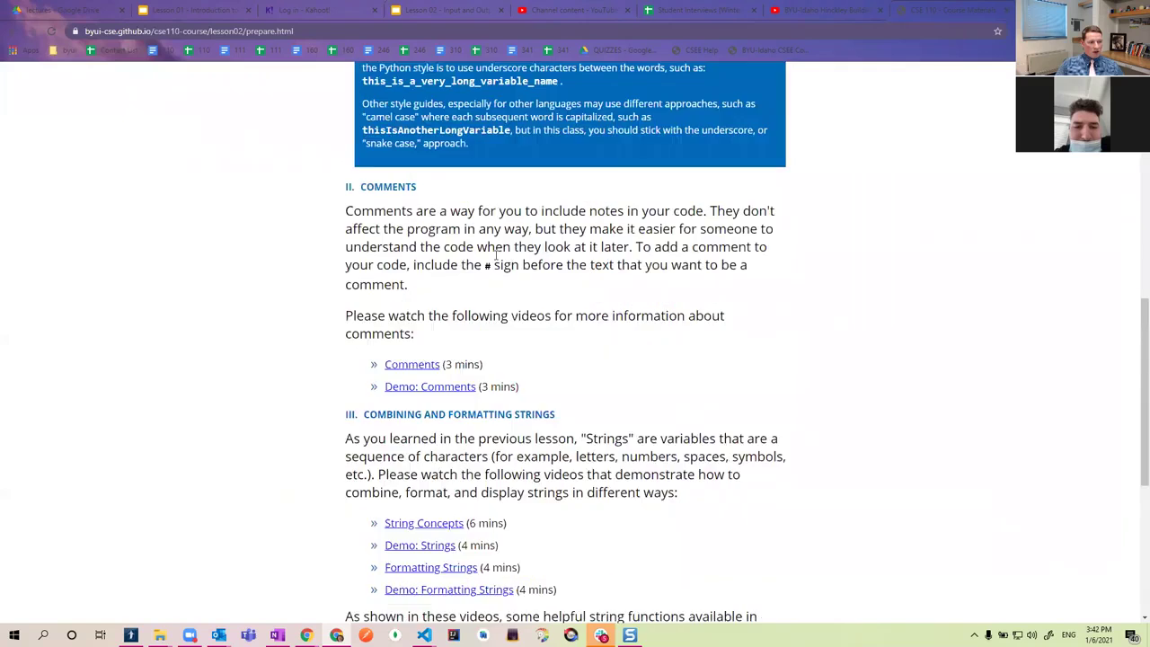
scroll(497, 255, "down", 2)
left_click_drag(434, 293, 659, 485)
left_click(659, 485)
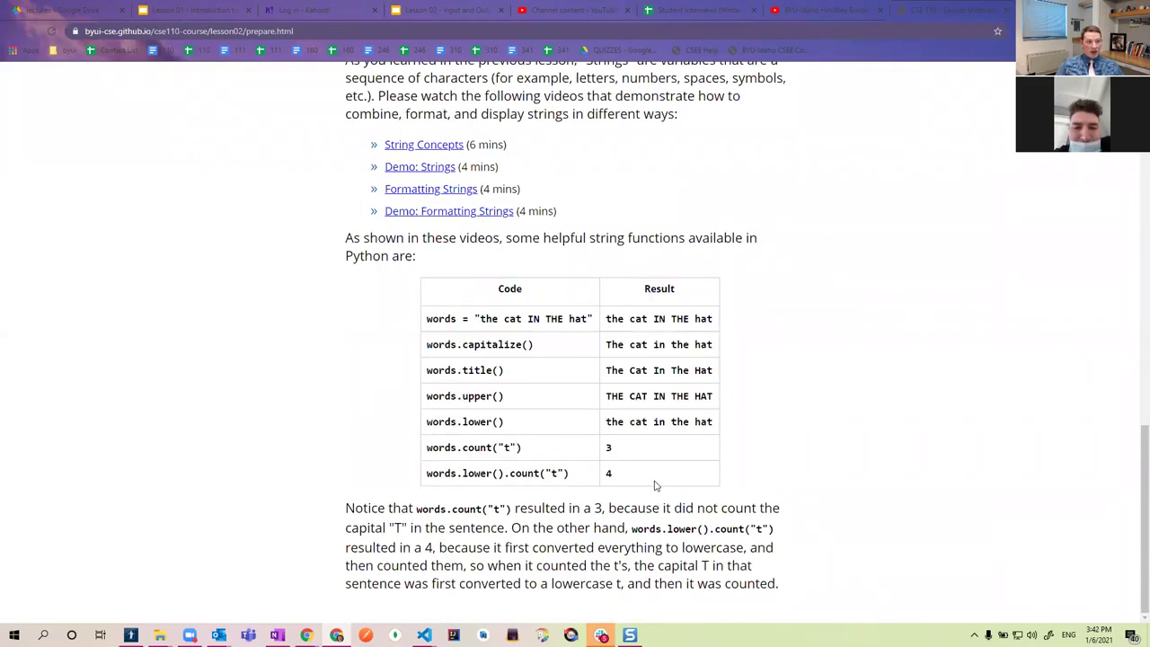
Step: Return to the "Helpful string functions" slide and examine its table against the reading material
left_click(400, 11)
left_click(704, 350)
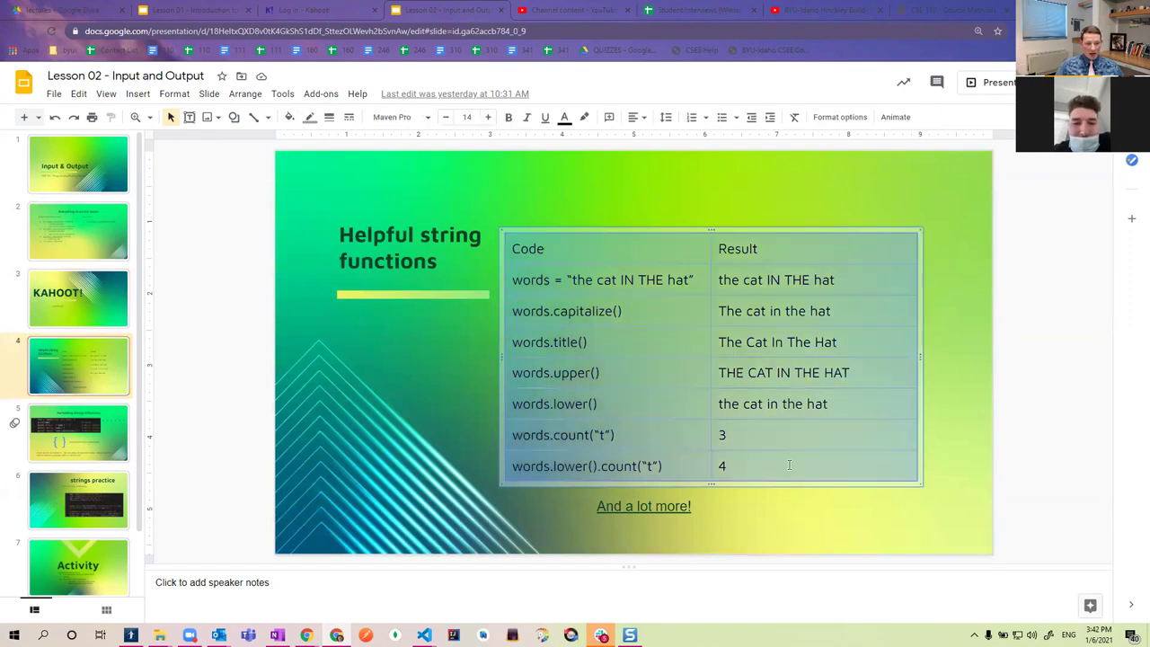
left_click(977, 393)
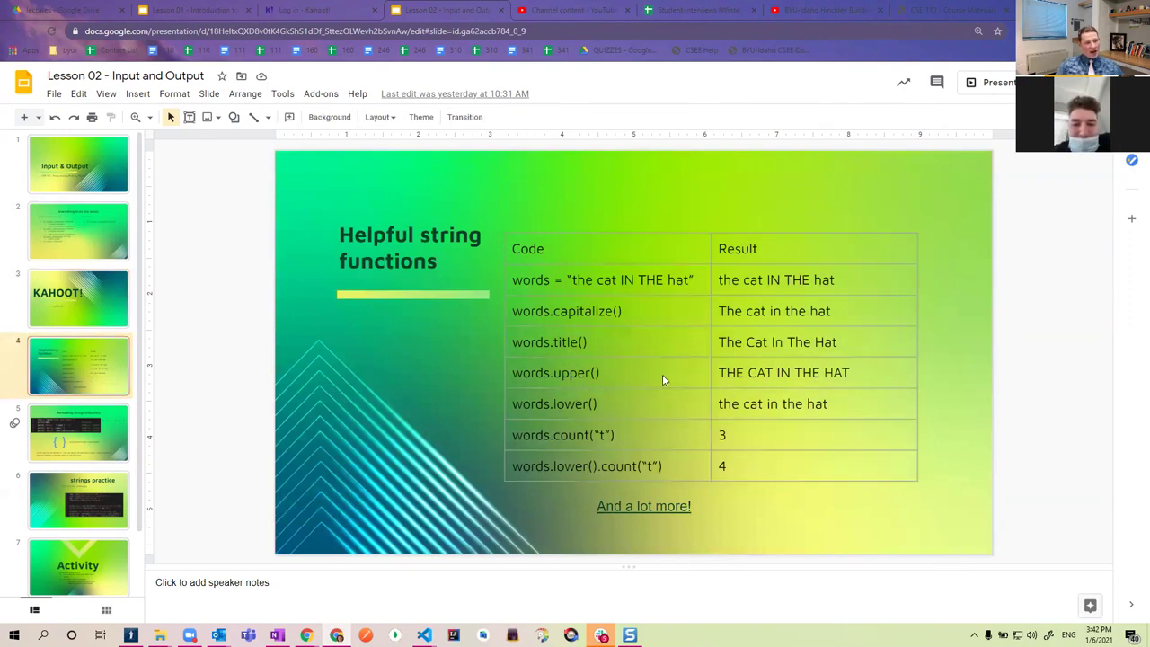
Step: Open the Python String Methods page linked from "And a lot more!" and look through the list of methods
left_click(664, 508)
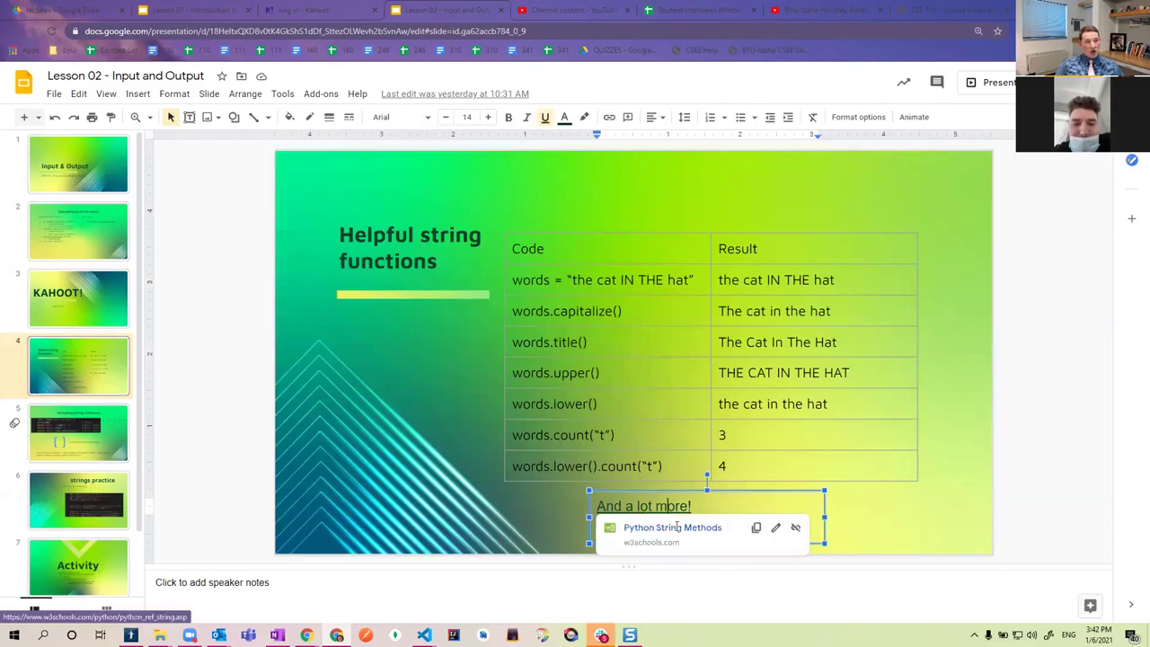
left_click(677, 528)
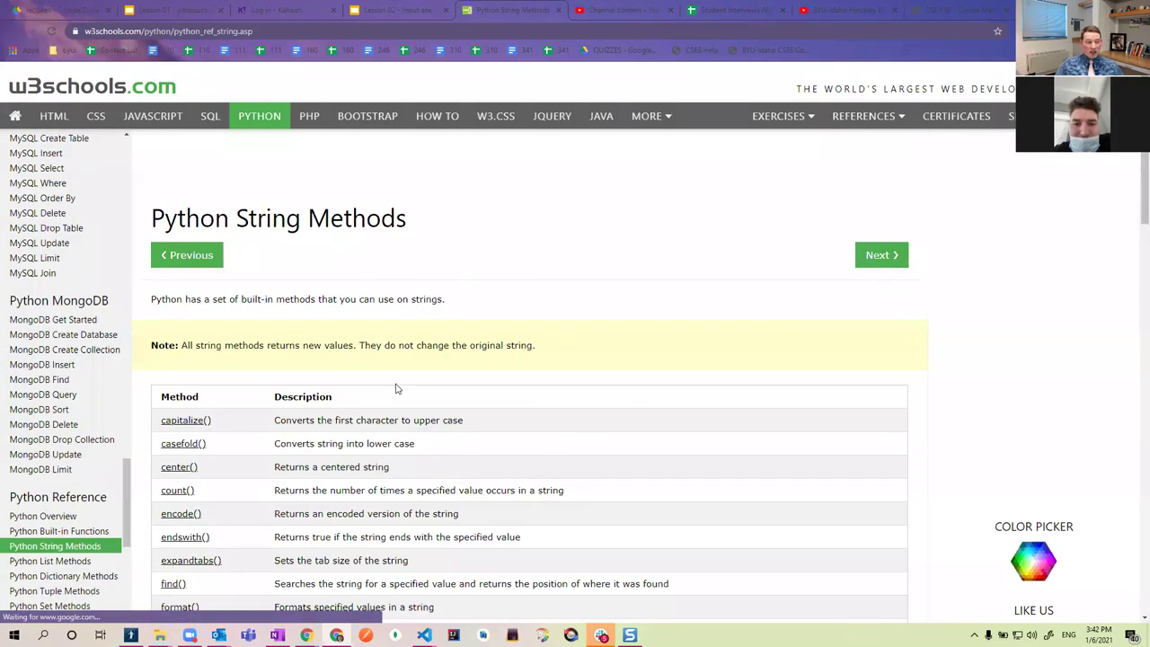
scroll(293, 365, "down", 13)
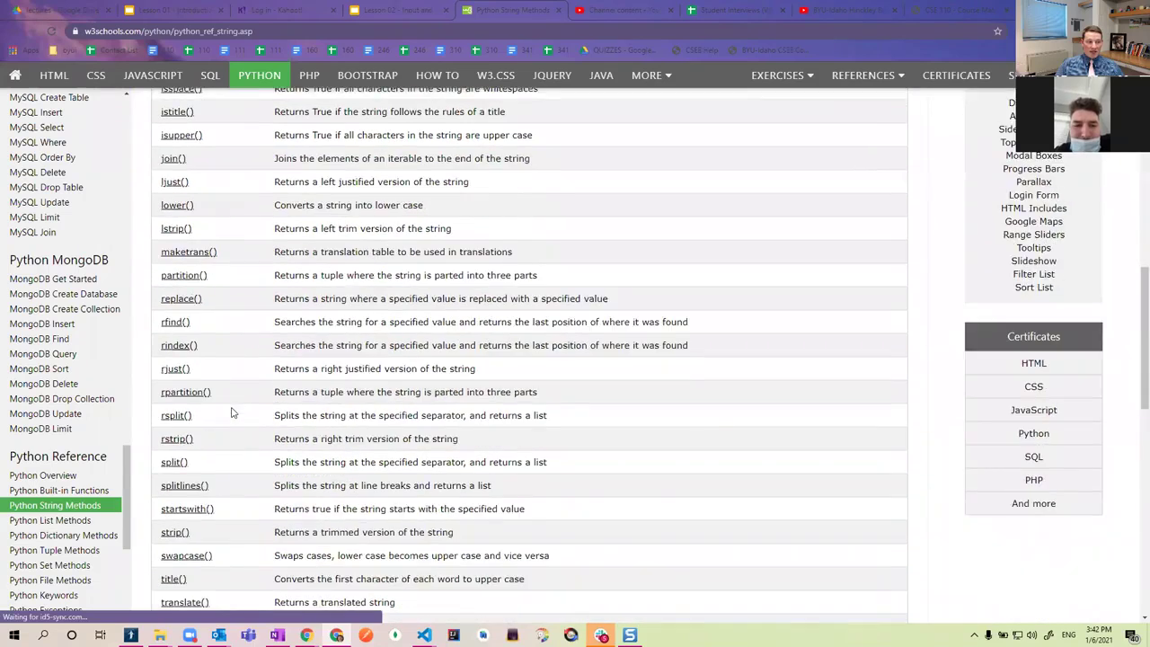
scroll(231, 418, "up", 4)
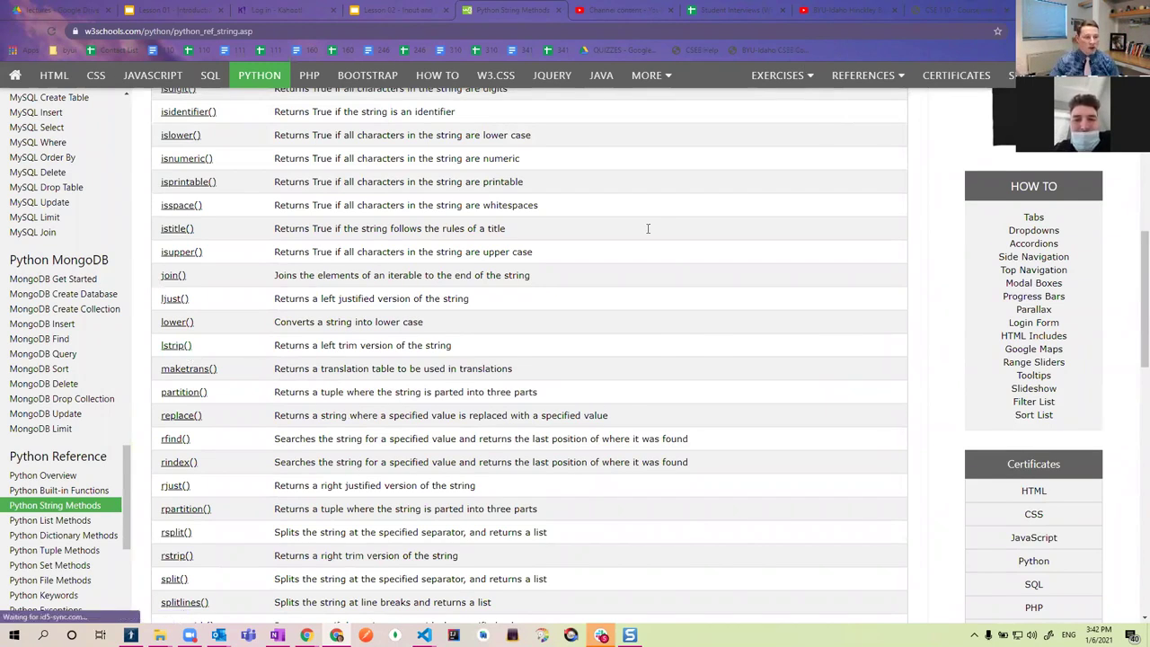
Step: Return to the Lesson 02 Prepare page and review its sections on variables, comments, and combining and formatting strings
key("ctrl+shift+Tab")
scroll(564, 318, "up", 4)
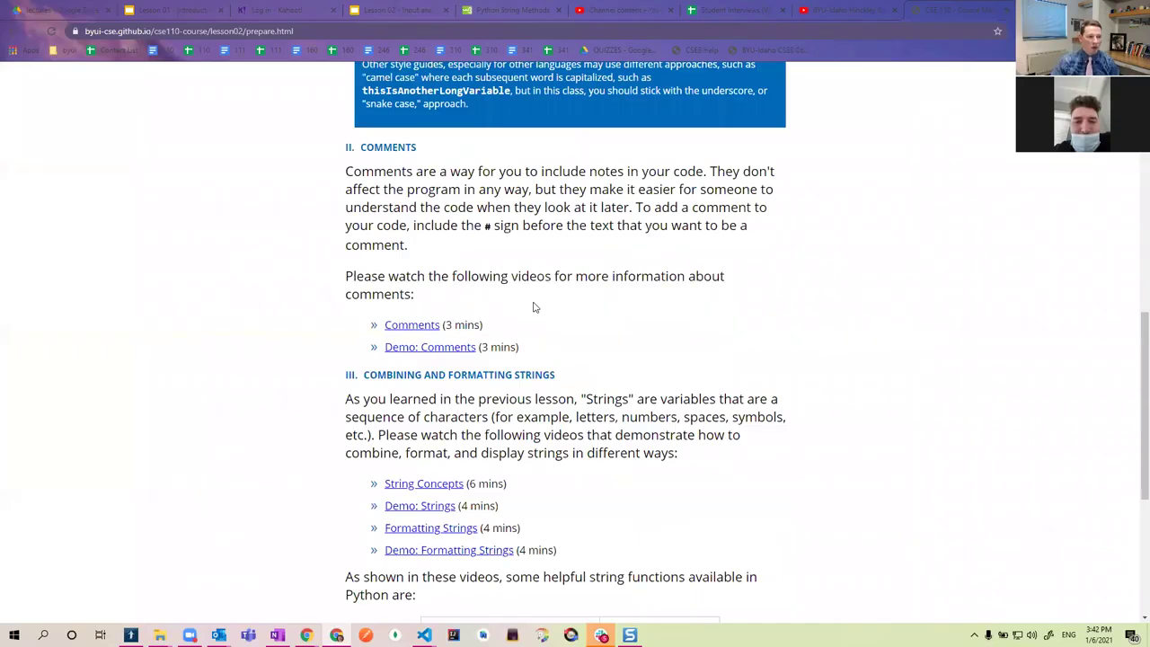
scroll(539, 305, "up", 2)
scroll(530, 269, "up", 3)
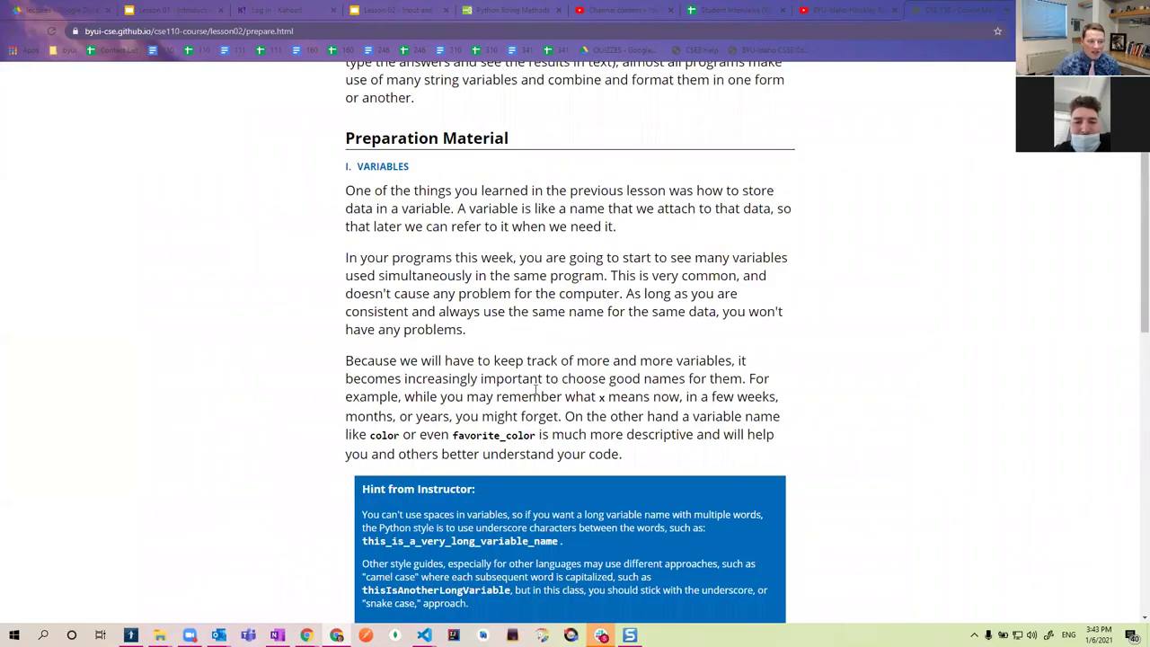
scroll(530, 390, "down", 3)
scroll(525, 391, "down", 6)
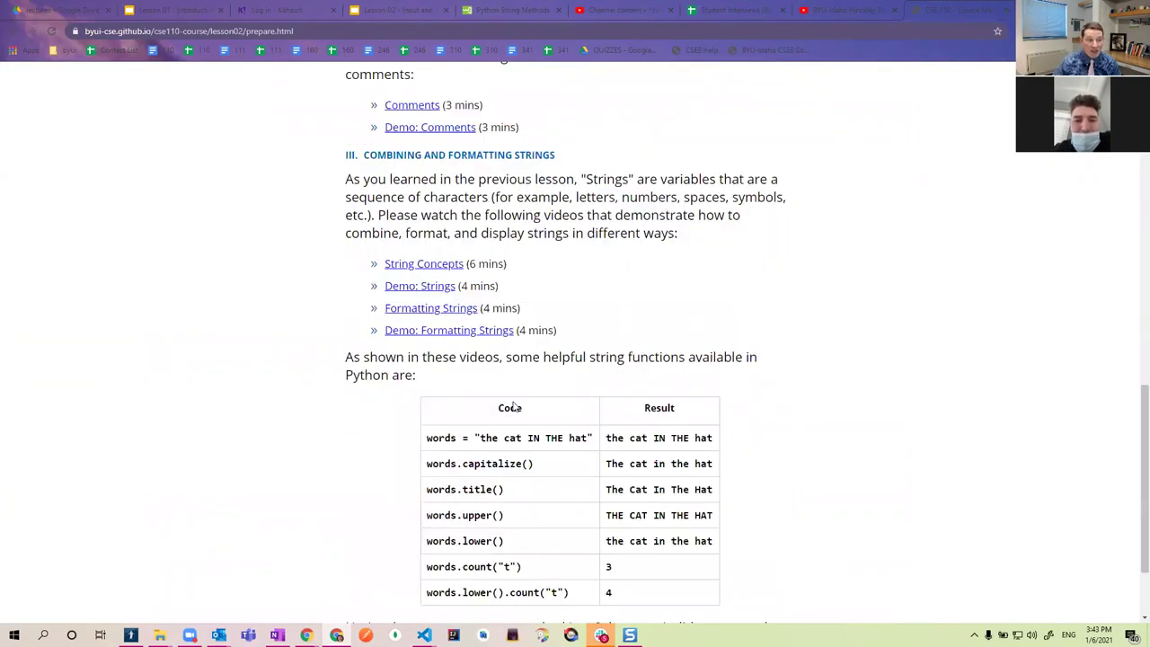
scroll(516, 401, "down", 2)
key("Home")
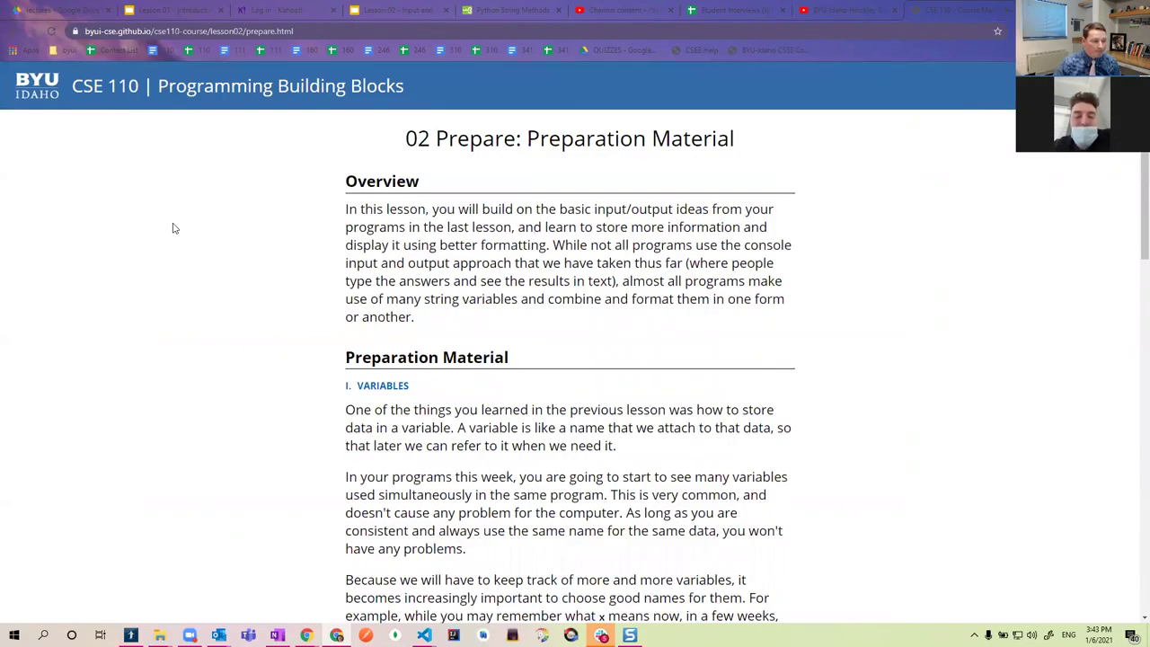
Step: Switch to the Lesson 02 - Input and Output presentation and open the "Formatting Strings Effectively" slide
key("ctrl+4")
scroll(94, 363, "down", 1)
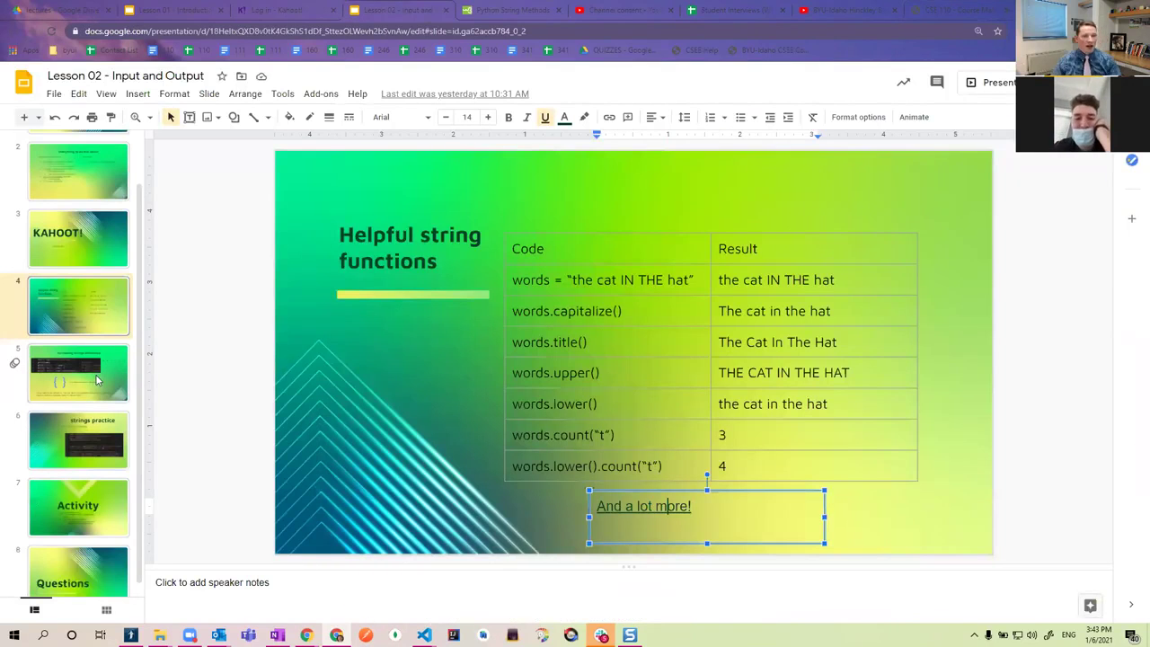
left_click(93, 367)
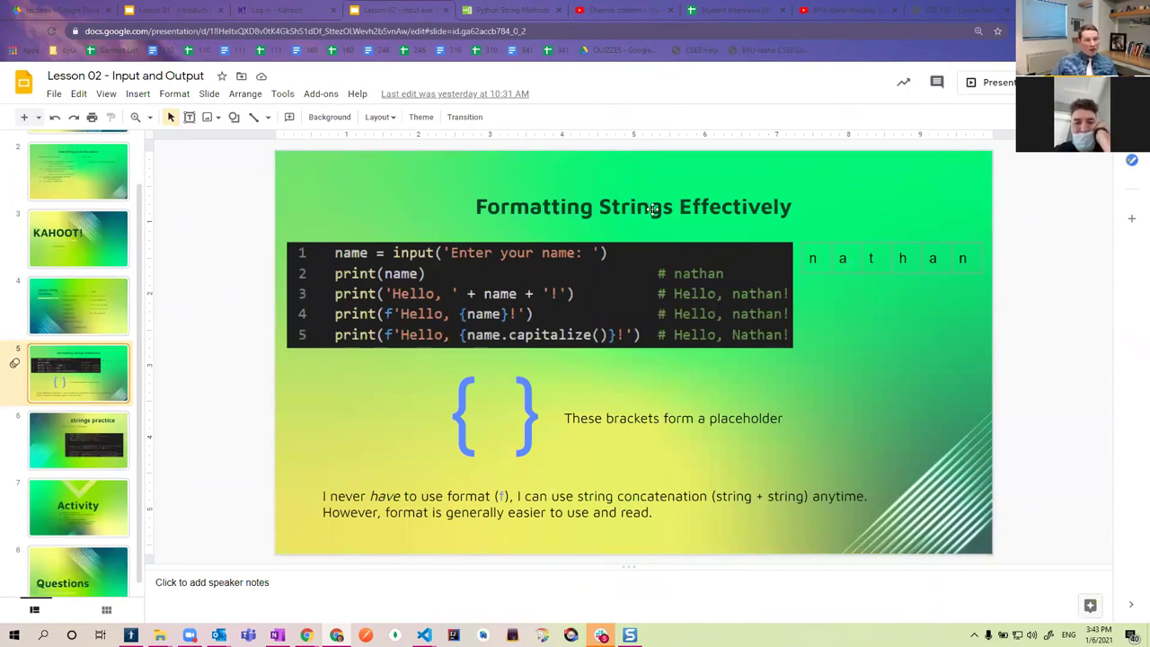
Step: Highlight the Formatting Strings and Demo: Formatting Strings video entries in the Lesson 02 reading material, and return to the "Formatting Strings Effectively" slide
left_click(926, 7)
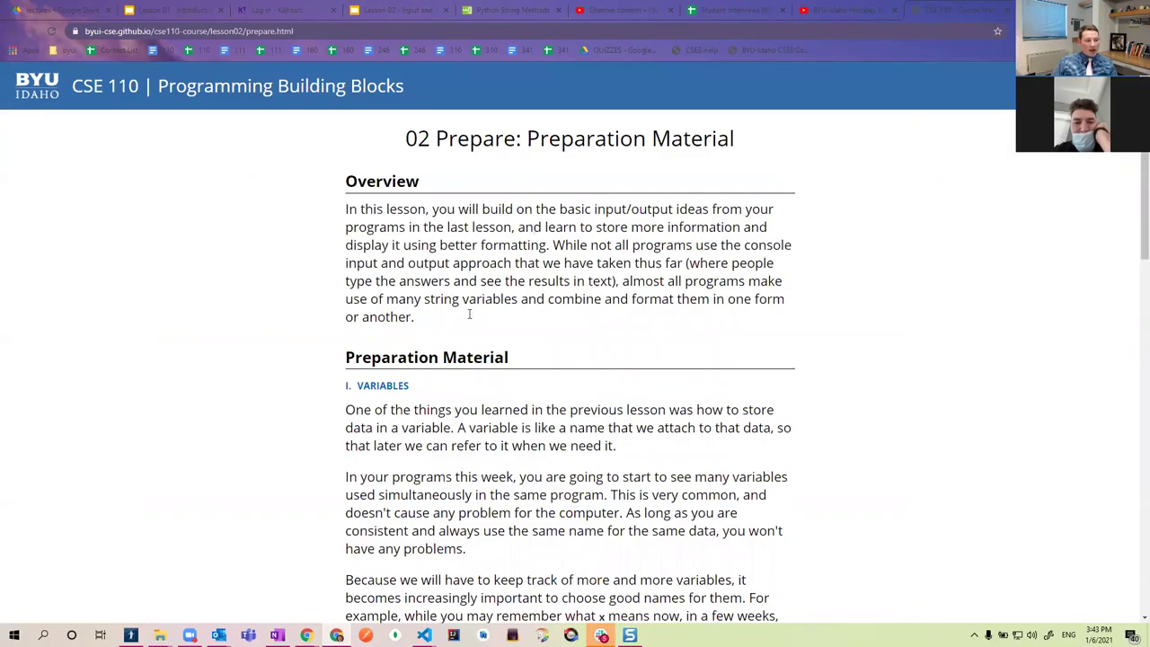
scroll(468, 313, "down", 10)
scroll(533, 403, "down", 1)
scroll(536, 405, "down", 1)
left_click_drag(530, 409, 385, 410)
left_click(664, 424)
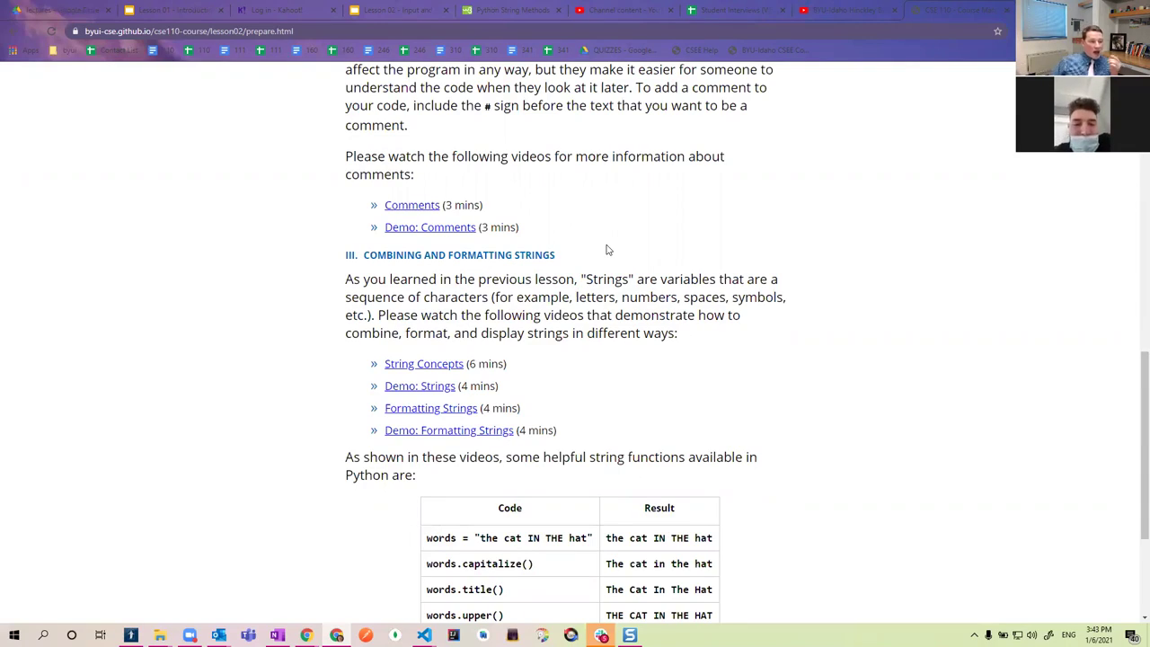
left_click_drag(556, 430, 374, 414)
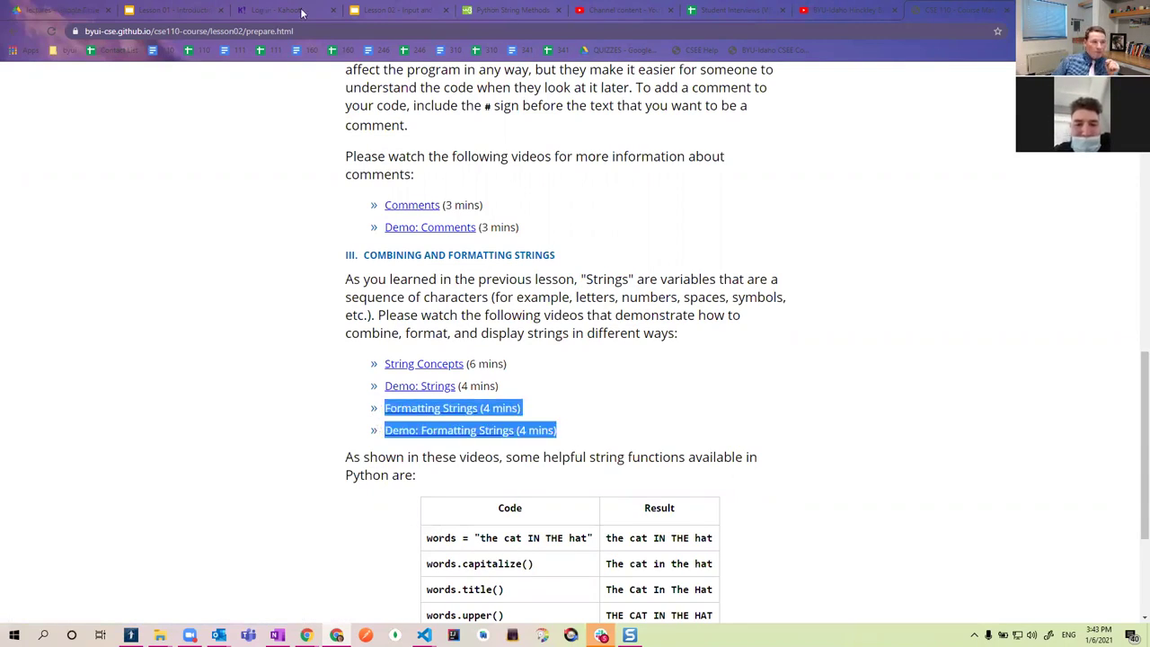
left_click(386, 10)
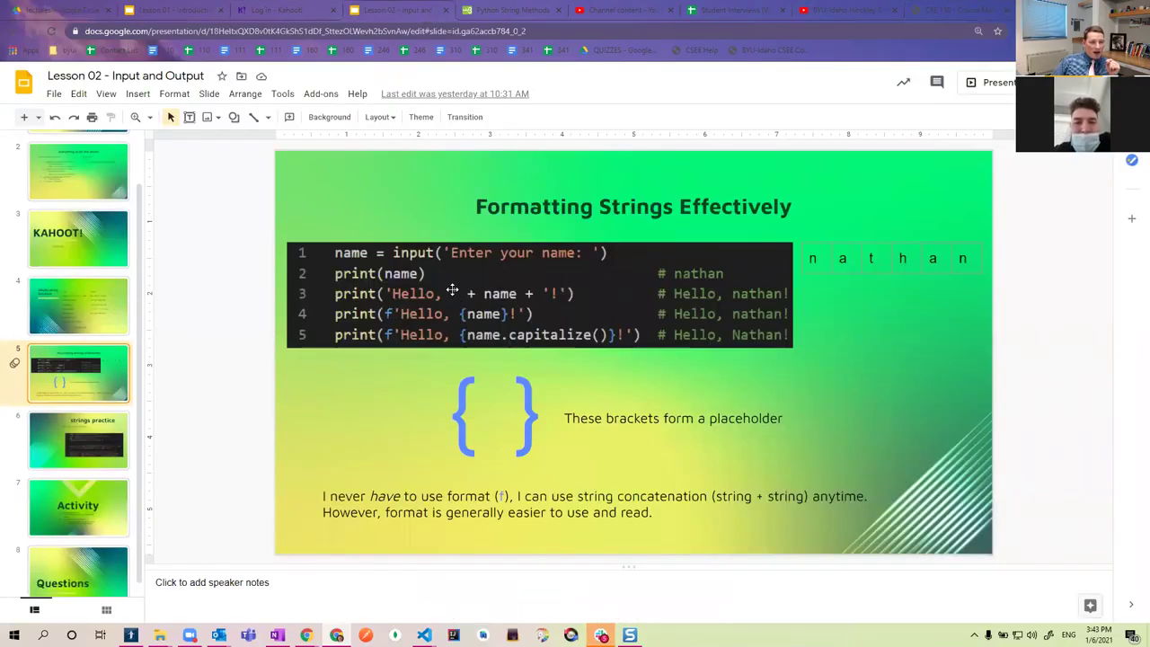